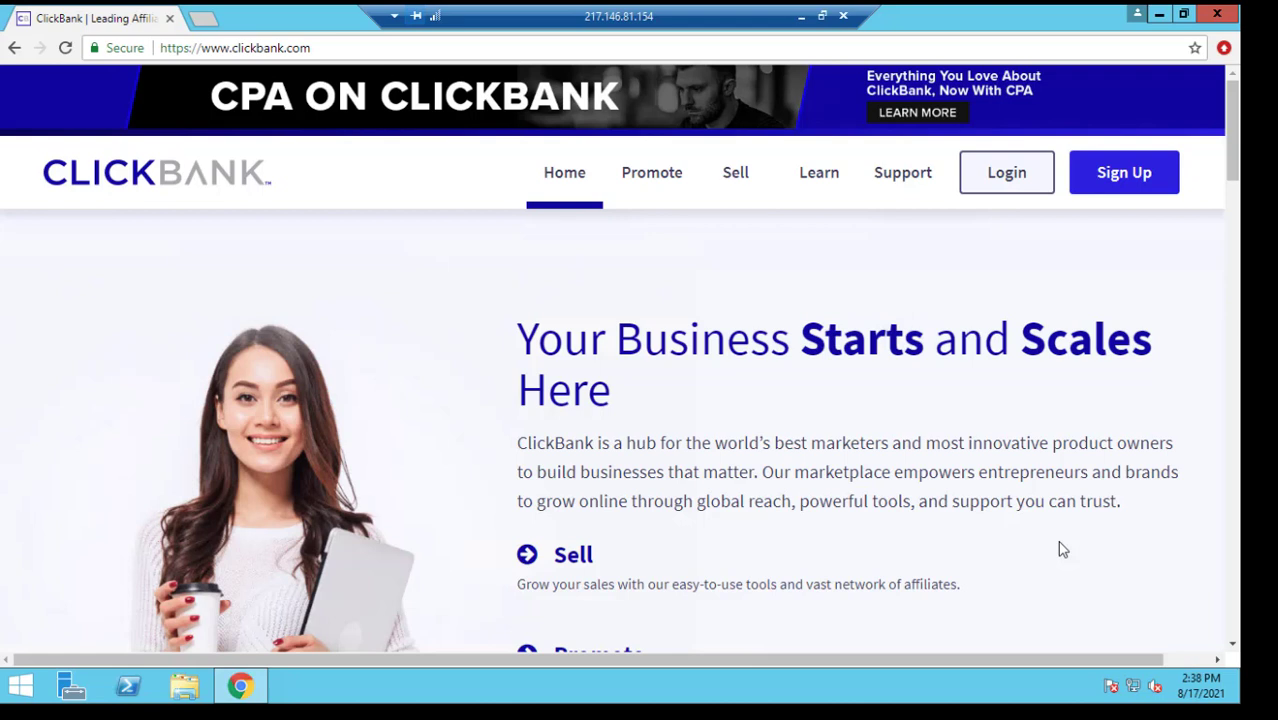
# Minimize the remote ClickBank session to reveal the local YouTube channel page.
pyautogui.click(798, 18)
pyautogui.scroll(6, 443, 405)
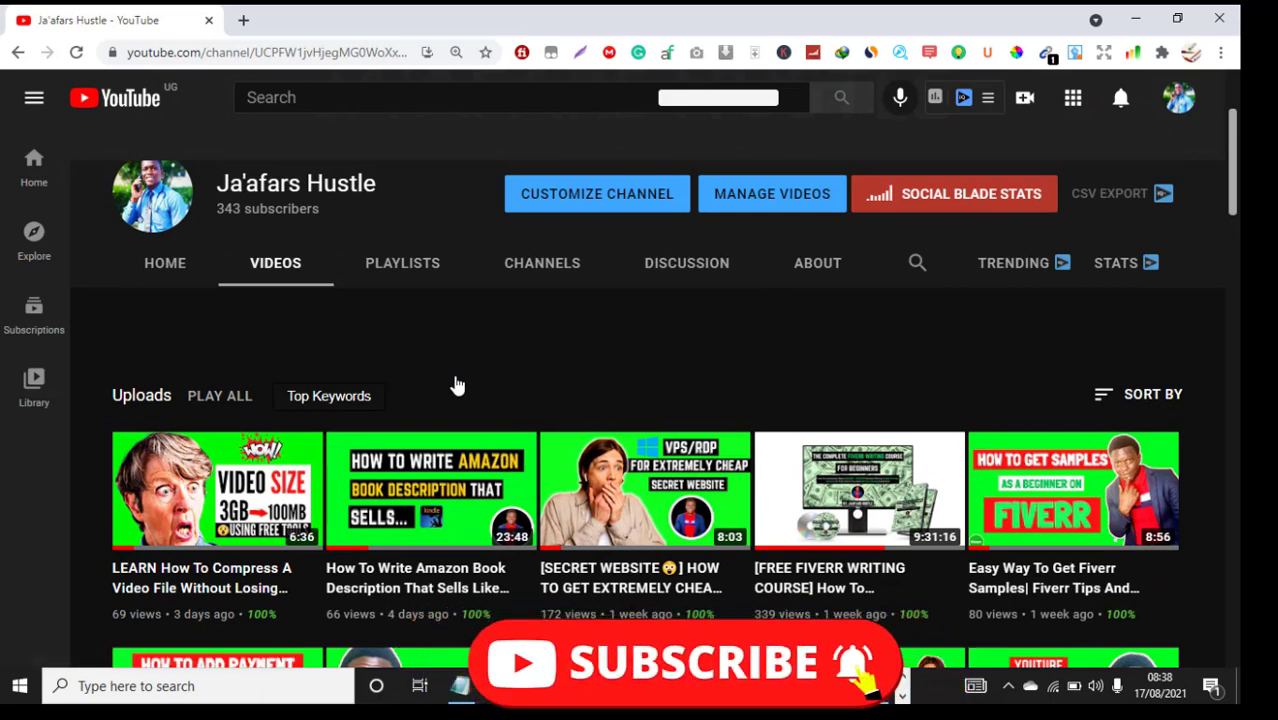
pyautogui.scroll(2, 456, 378)
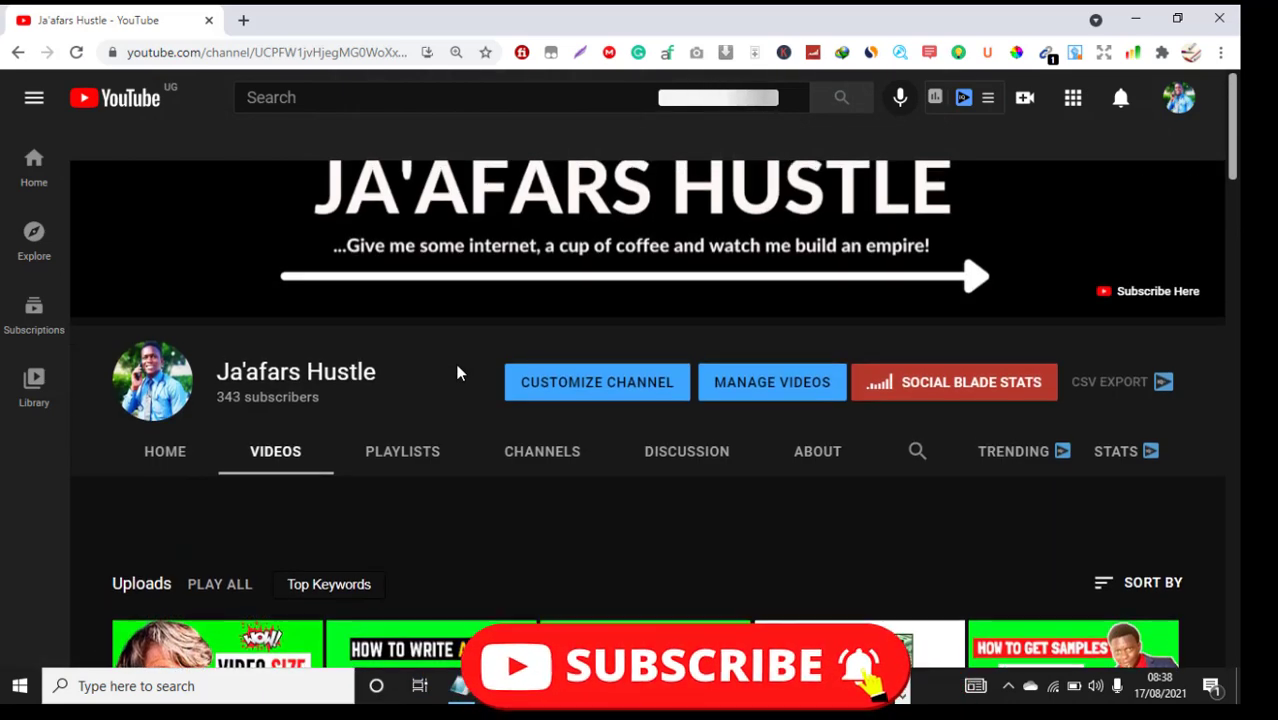
pyautogui.scroll(-2, 457, 373)
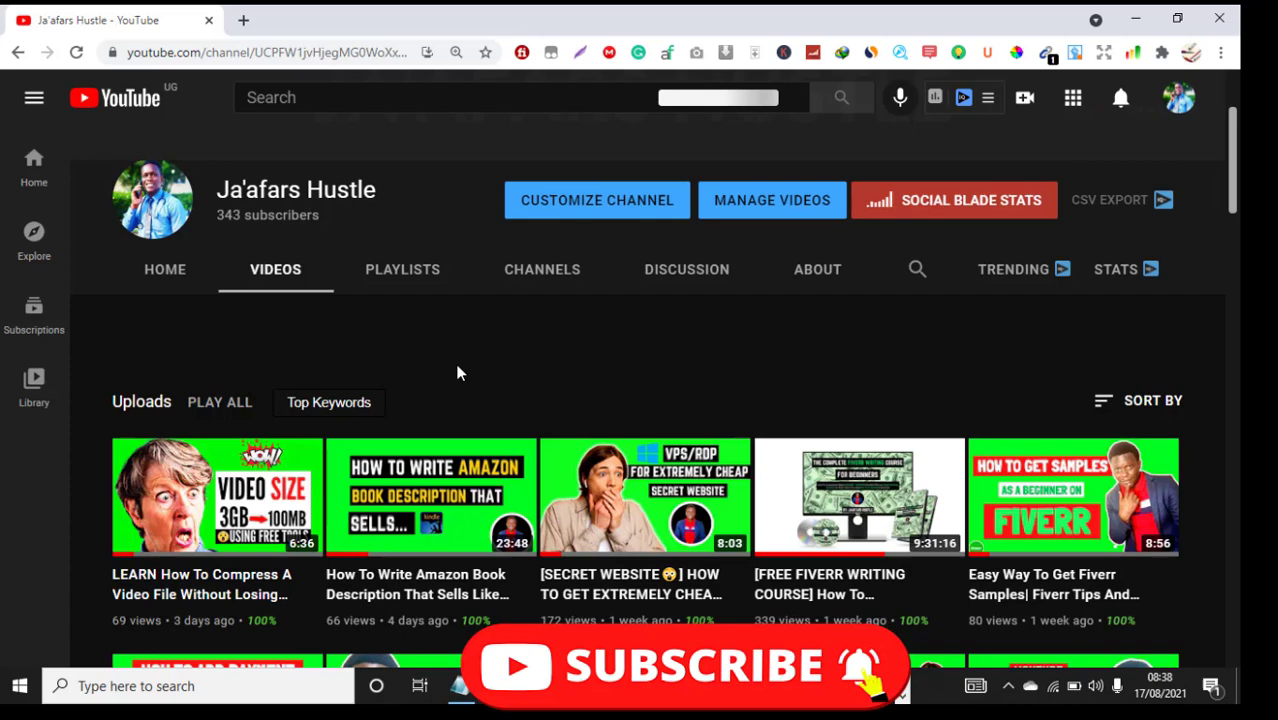
pyautogui.scroll(-1, 457, 373)
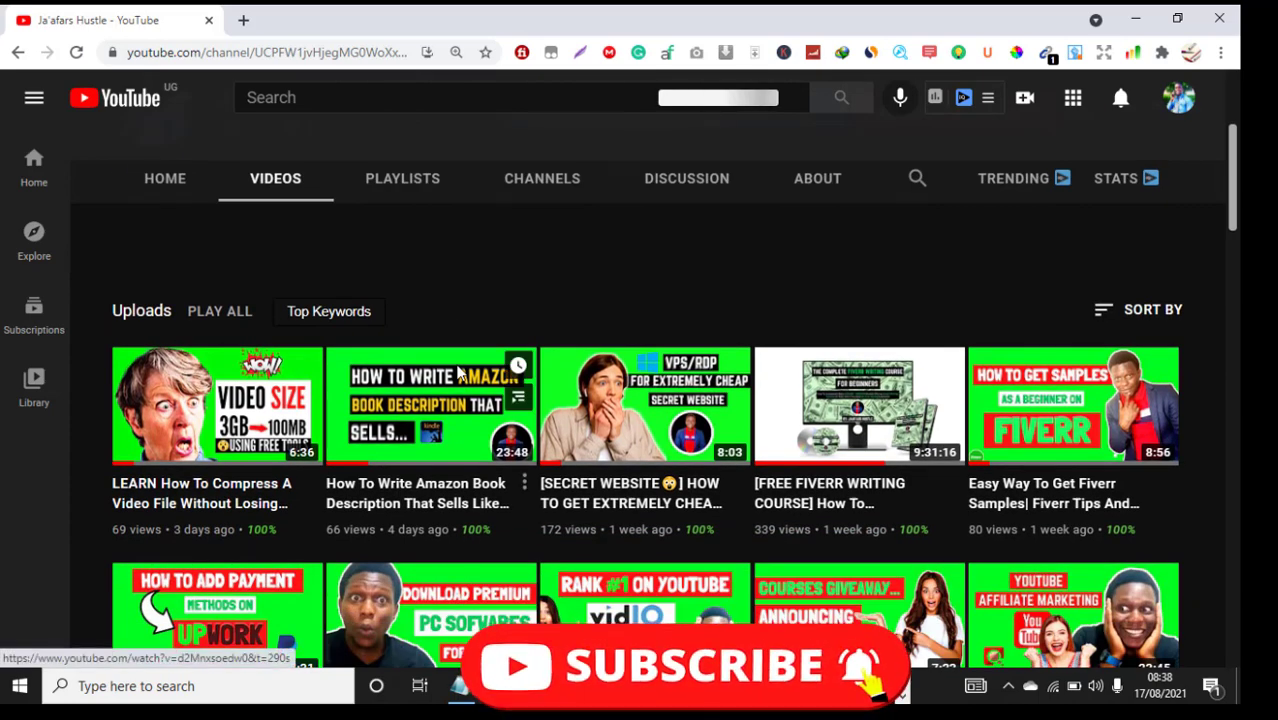
pyautogui.scroll(-1, 457, 373)
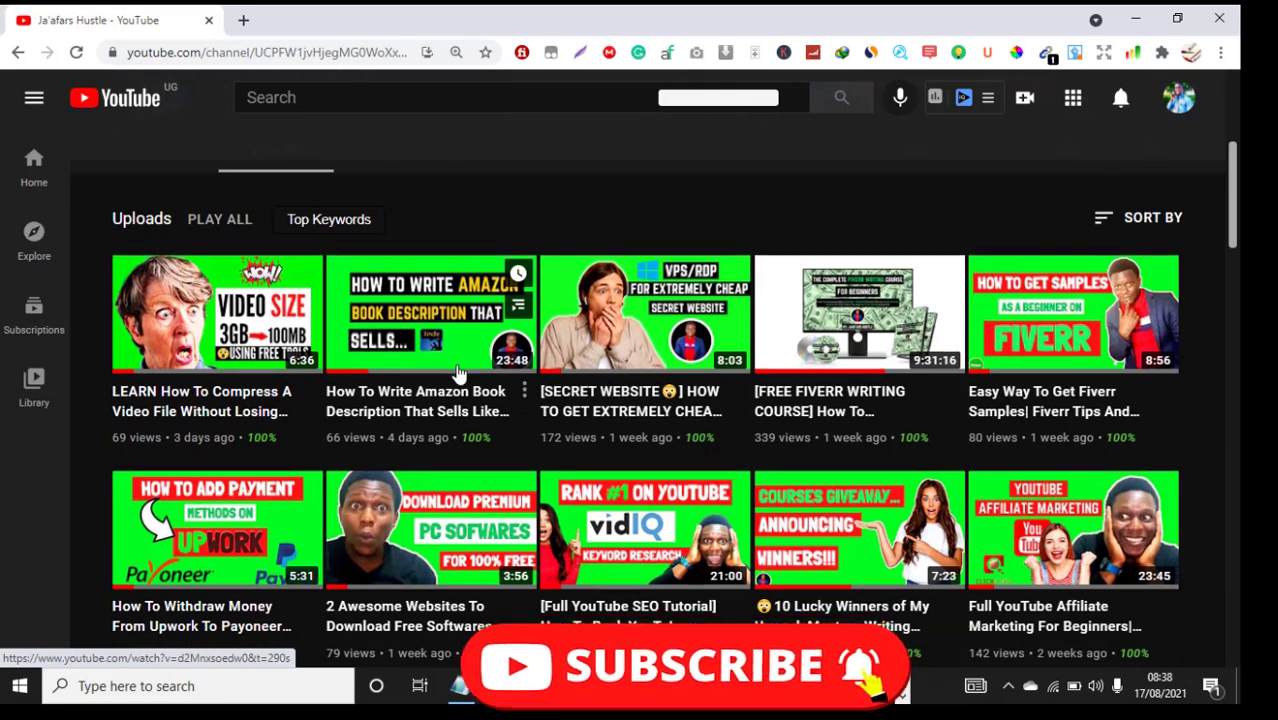
pyautogui.scroll(-1, 457, 373)
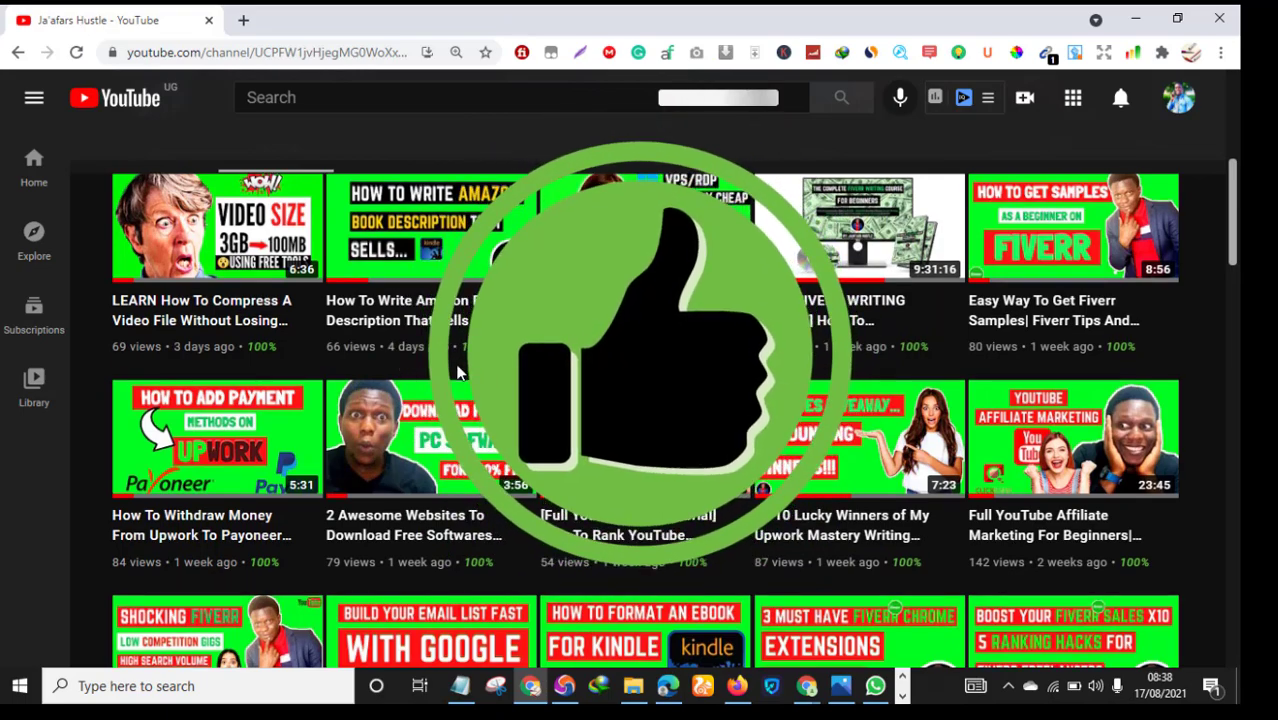
pyautogui.scroll(-3, 640, 400)
pyautogui.scroll(-1, 640, 400)
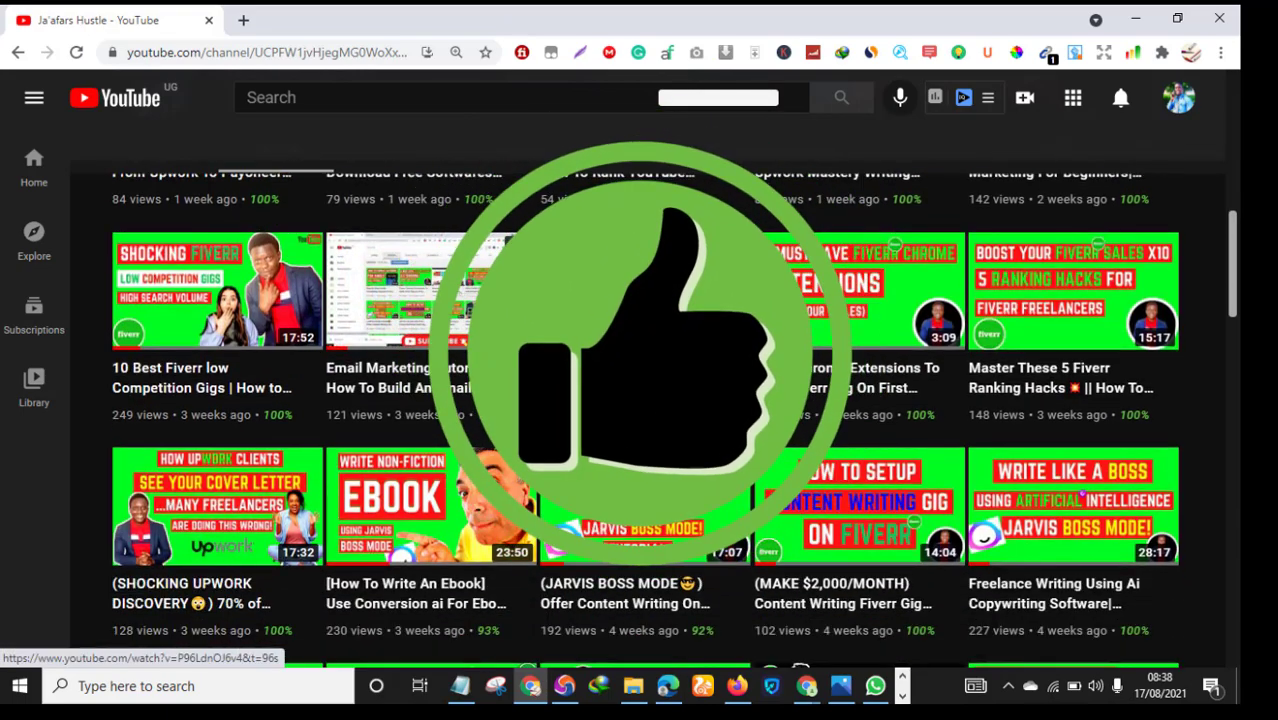
pyautogui.scroll(-2, 640, 400)
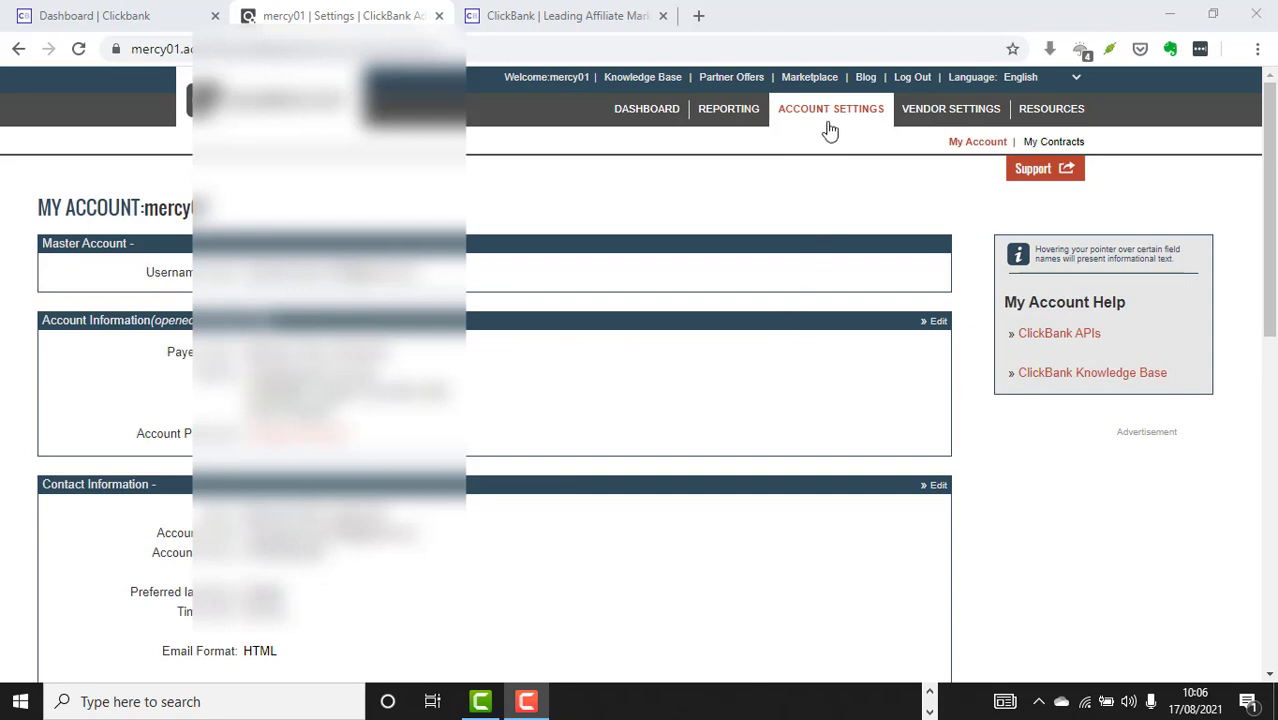
# Scroll the My Account page down to the Payment Information section.
pyautogui.scroll(-4, 613, 285)
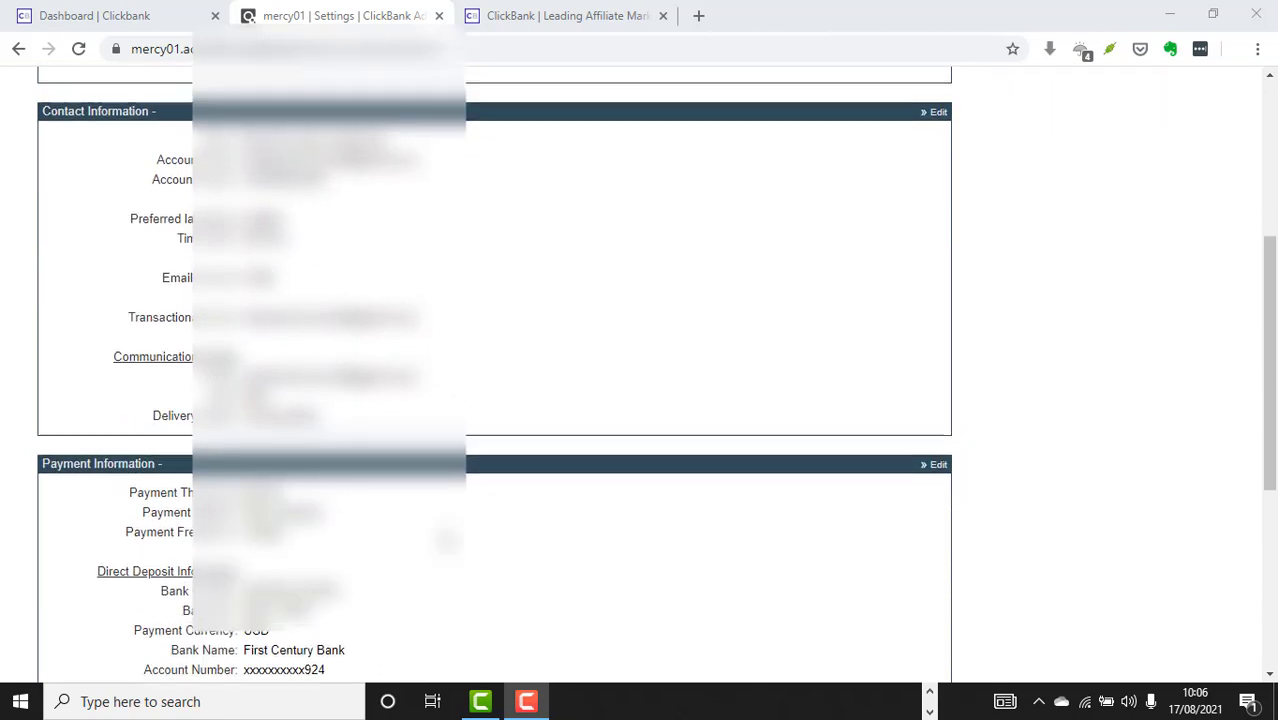
pyautogui.scroll(-3, 30, 230)
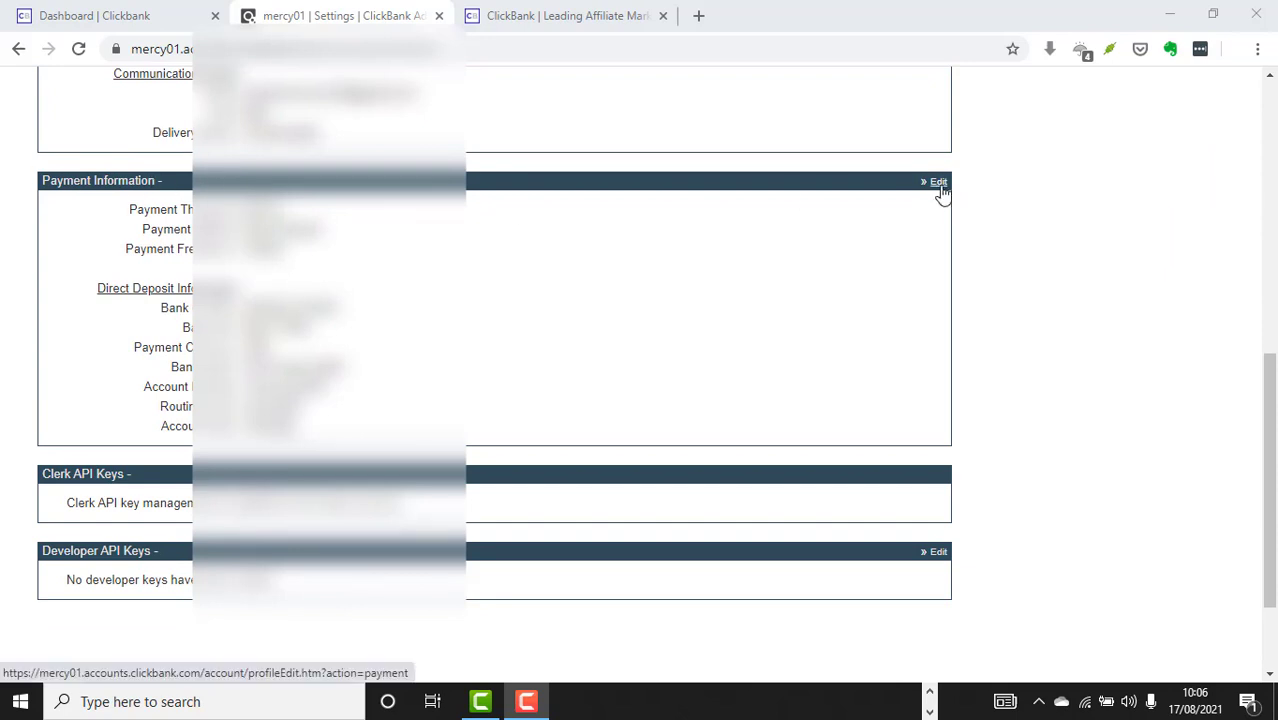
# Edit Payment Information to show the $50.00 threshold, weekly Direct Deposit and bank details.
pyautogui.click(939, 186)
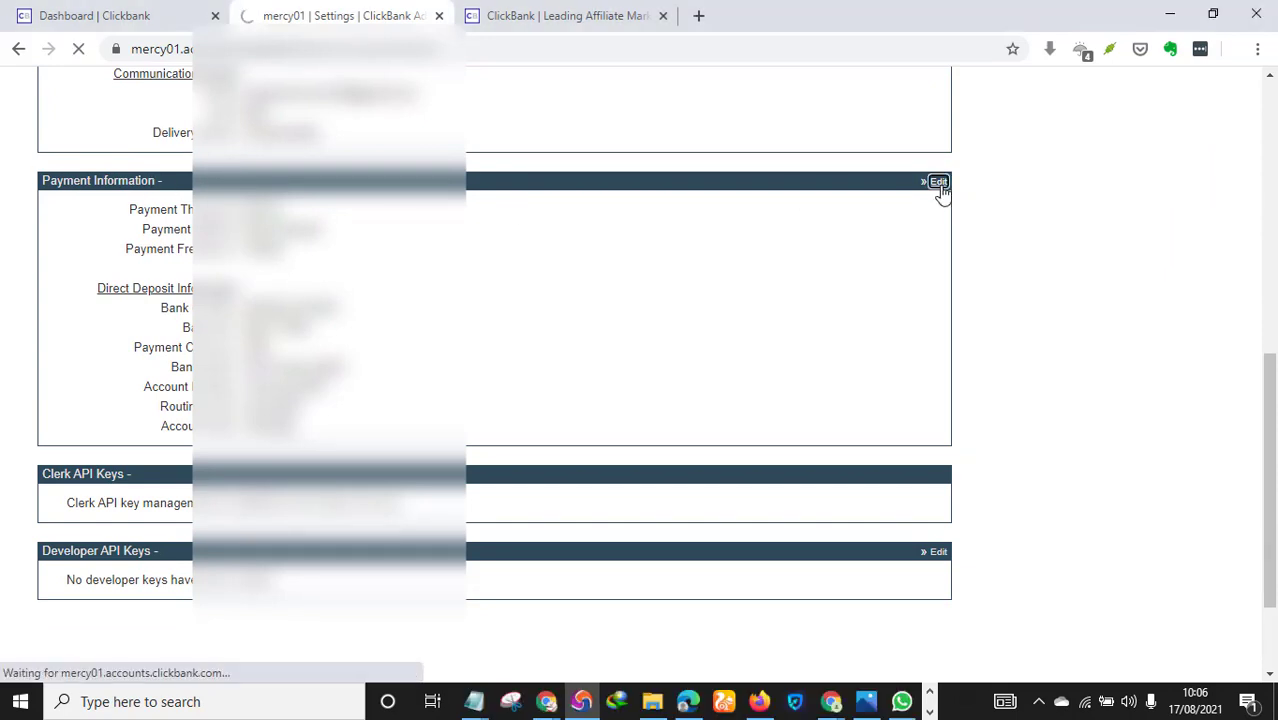
pyautogui.scroll(-2, 596, 430)
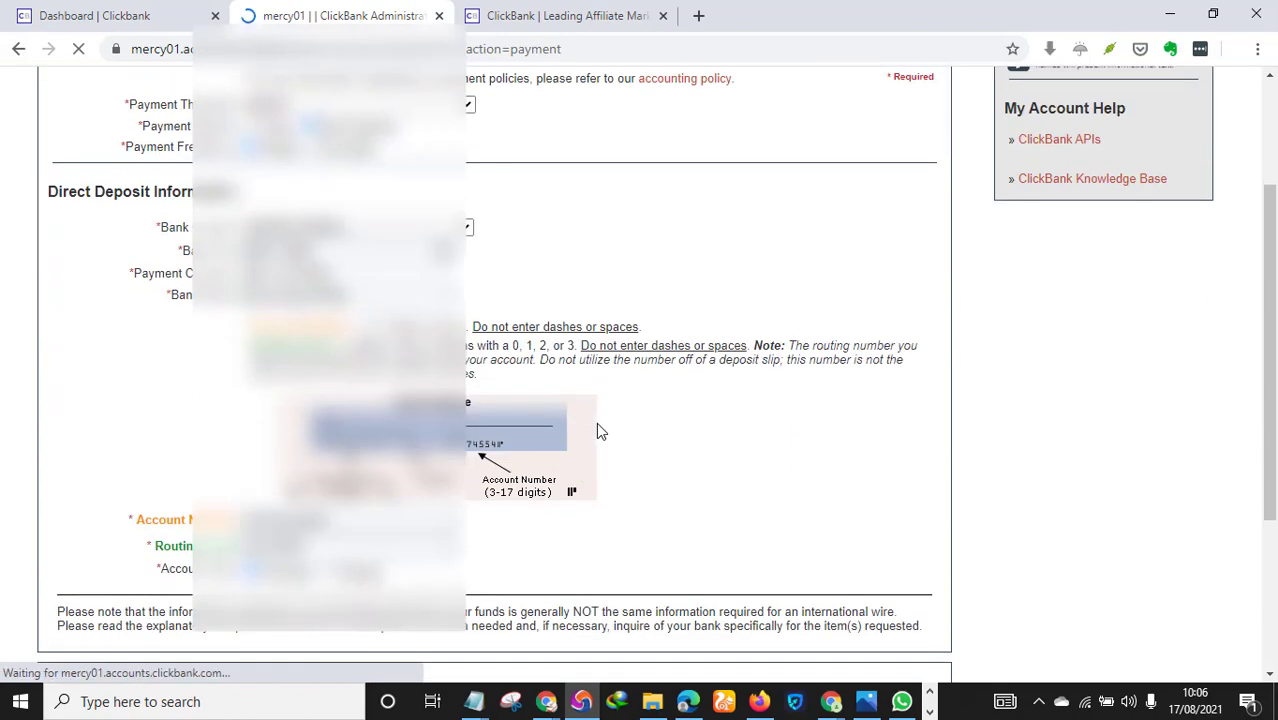
pyautogui.scroll(2, 596, 430)
pyautogui.scroll(-1, 647, 430)
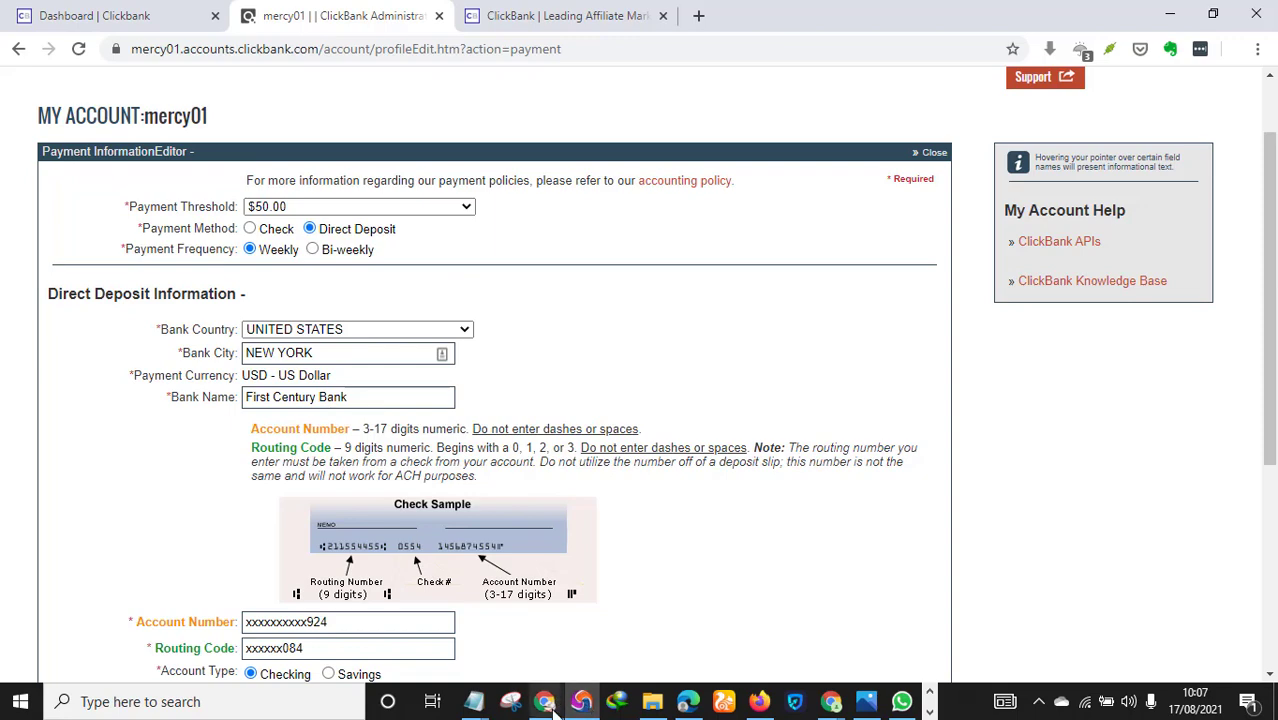
# Switch to the Payoneer window and close the UK account details.
pyautogui.moveTo(546, 701)
pyautogui.click(624, 660)
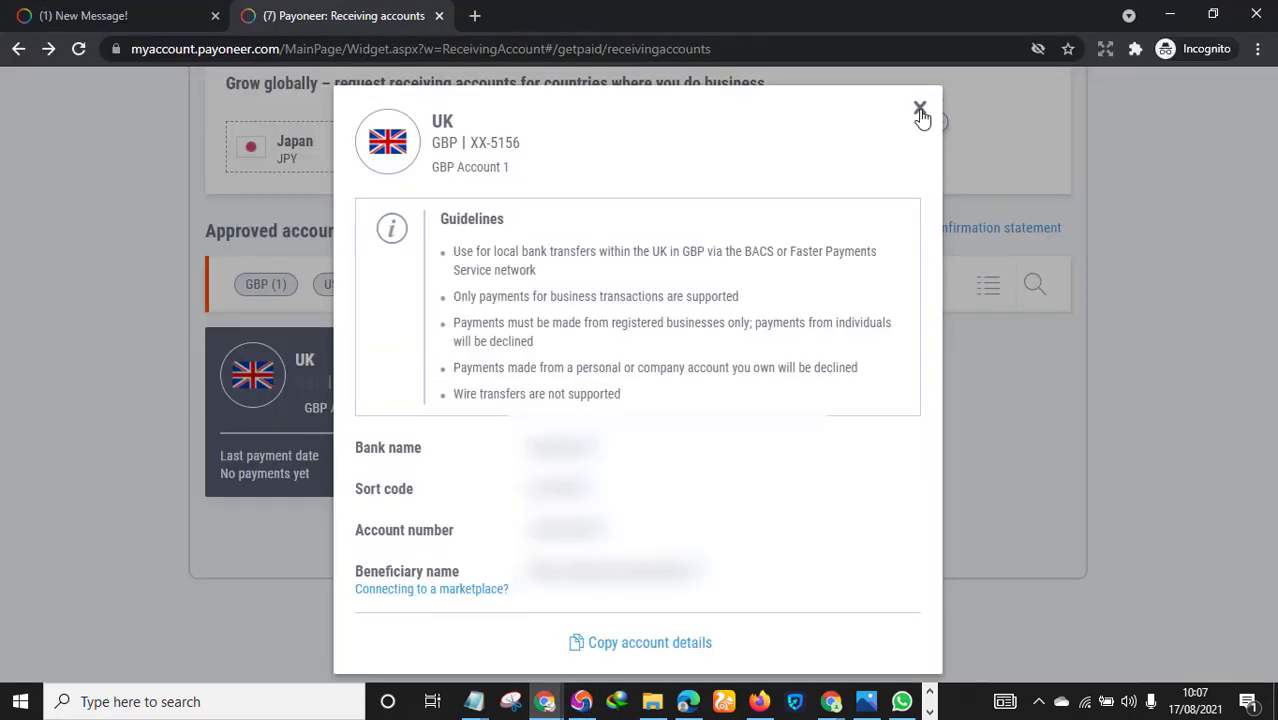
pyautogui.click(920, 108)
# Scroll through the Receiving accounts page to the approved USA USD account.
pyautogui.scroll(4, 628, 488)
pyautogui.scroll(-2, 397, 403)
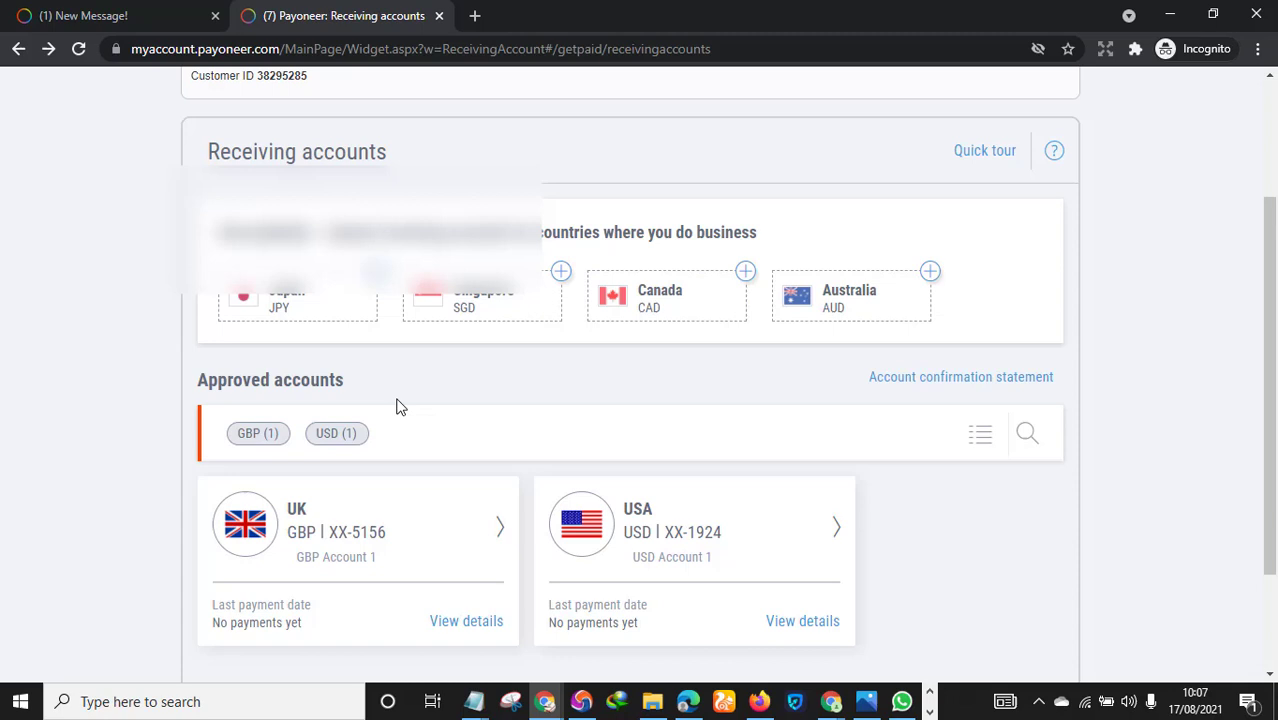
pyautogui.scroll(2, 445, 443)
pyautogui.moveTo(242, 162)
pyautogui.moveTo(340, 165)
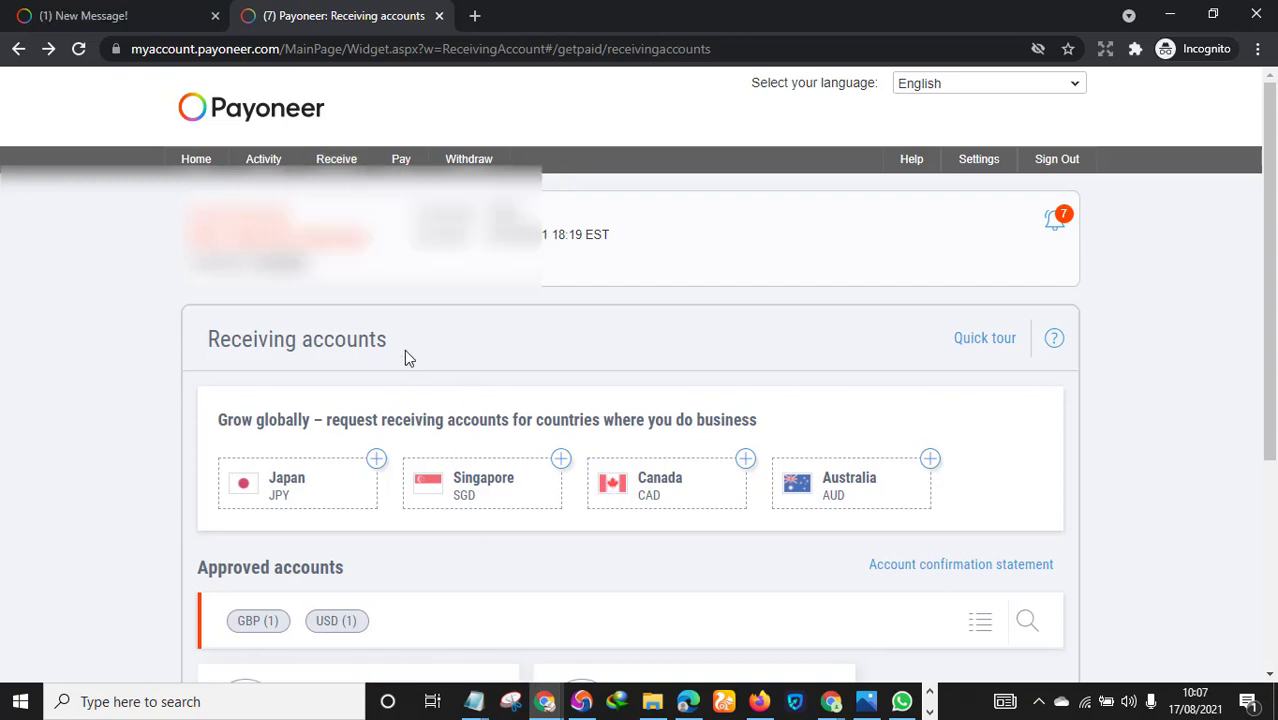
pyautogui.scroll(-2, 839, 271)
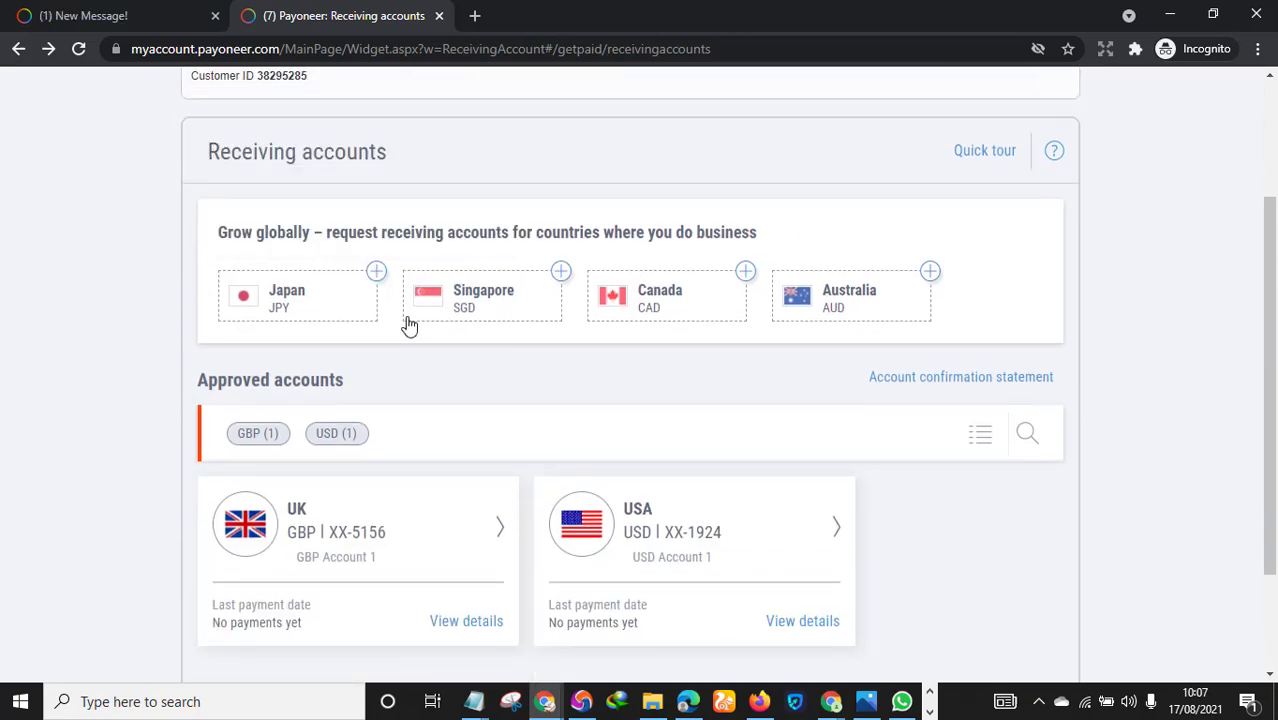
pyautogui.scroll(-1, 463, 316)
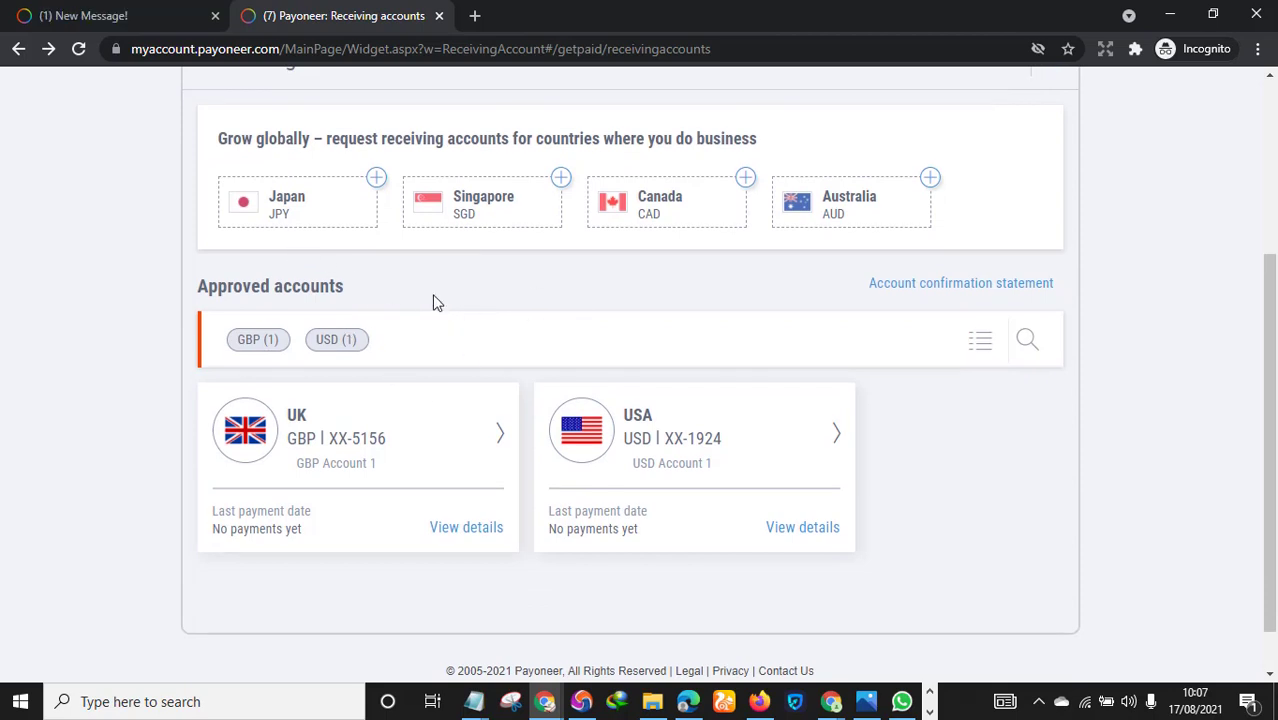
pyautogui.scroll(1, 434, 300)
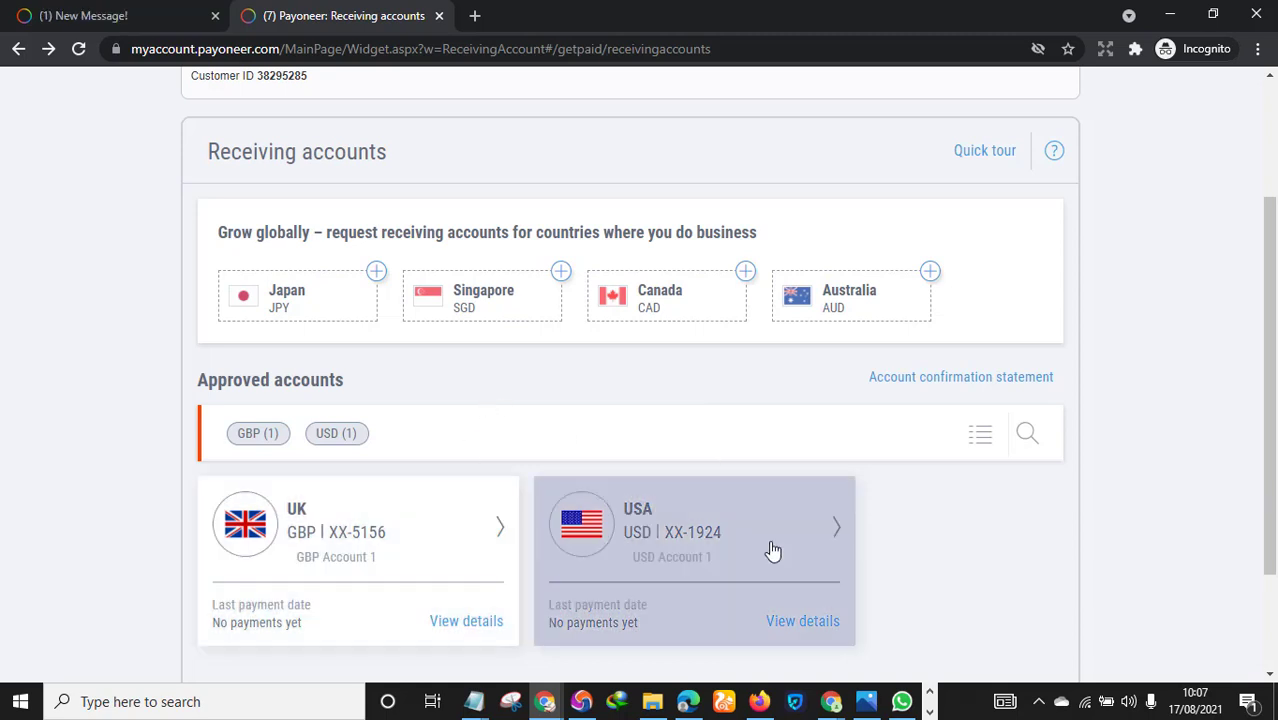
pyautogui.scroll(-1, 747, 464)
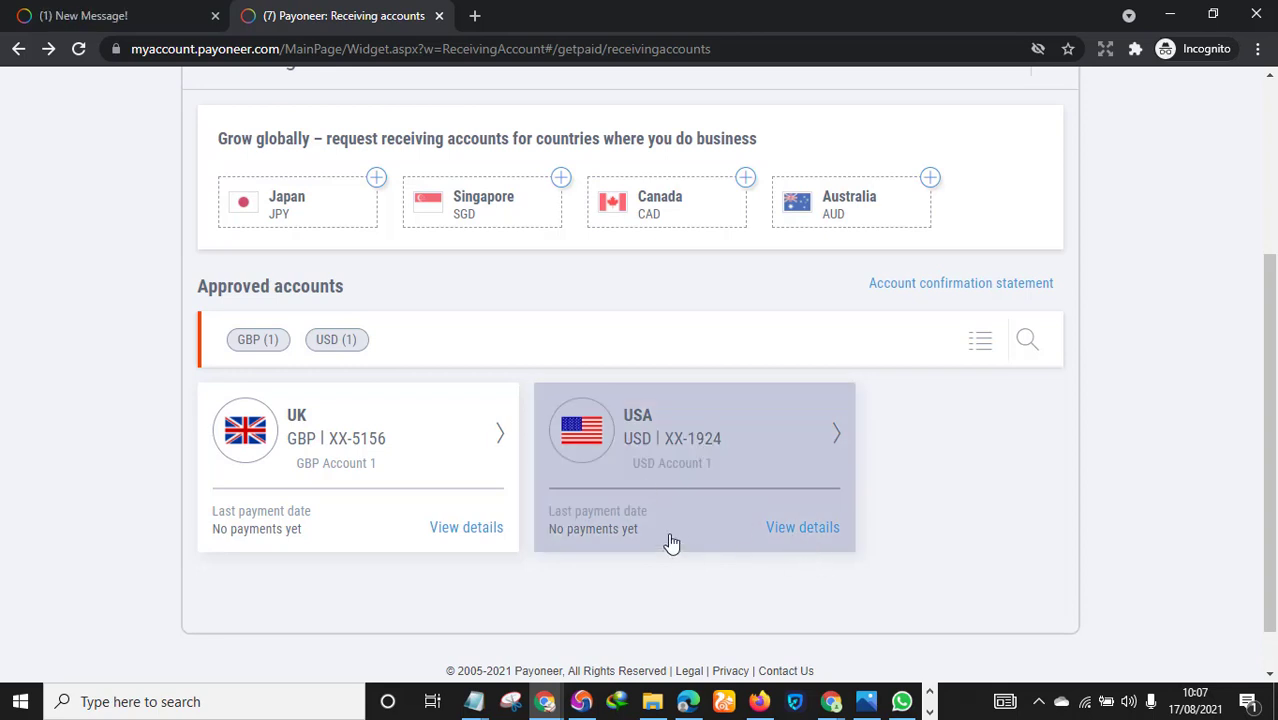
# Open the USA account details and scroll to First Century Bank's Bluefield address.
pyautogui.click(822, 545)
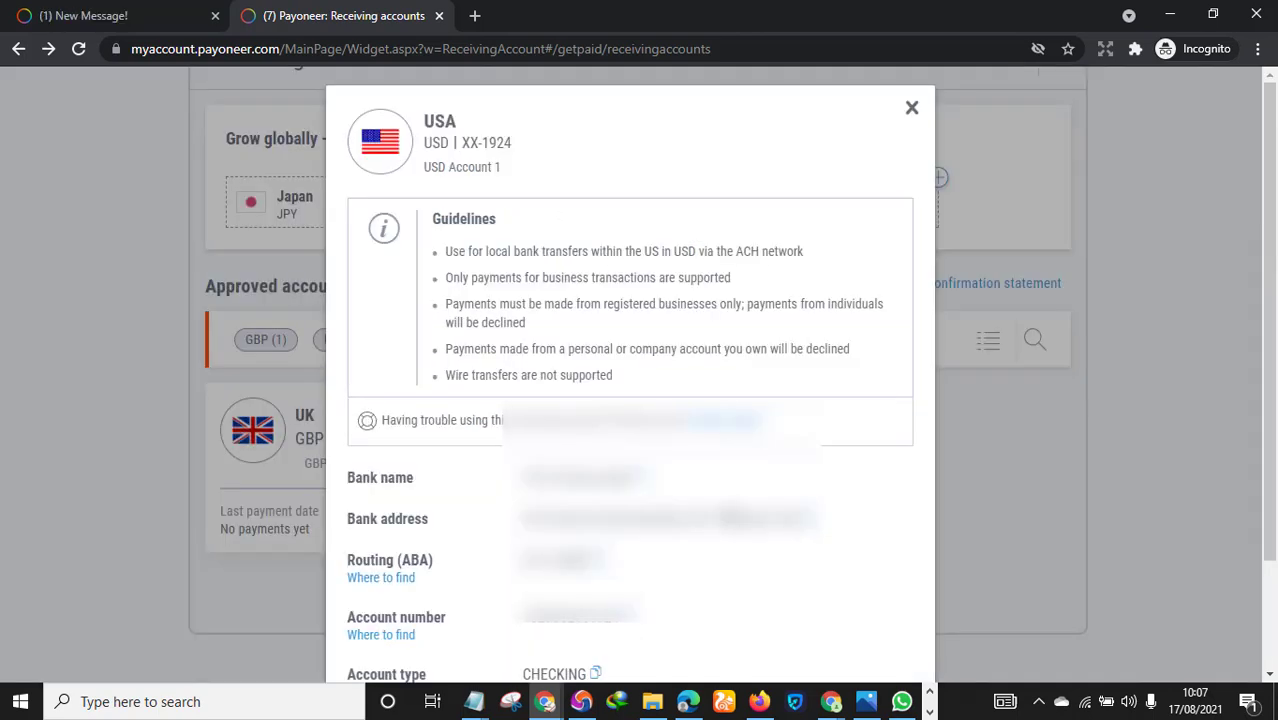
pyautogui.scroll(-2, 664, 500)
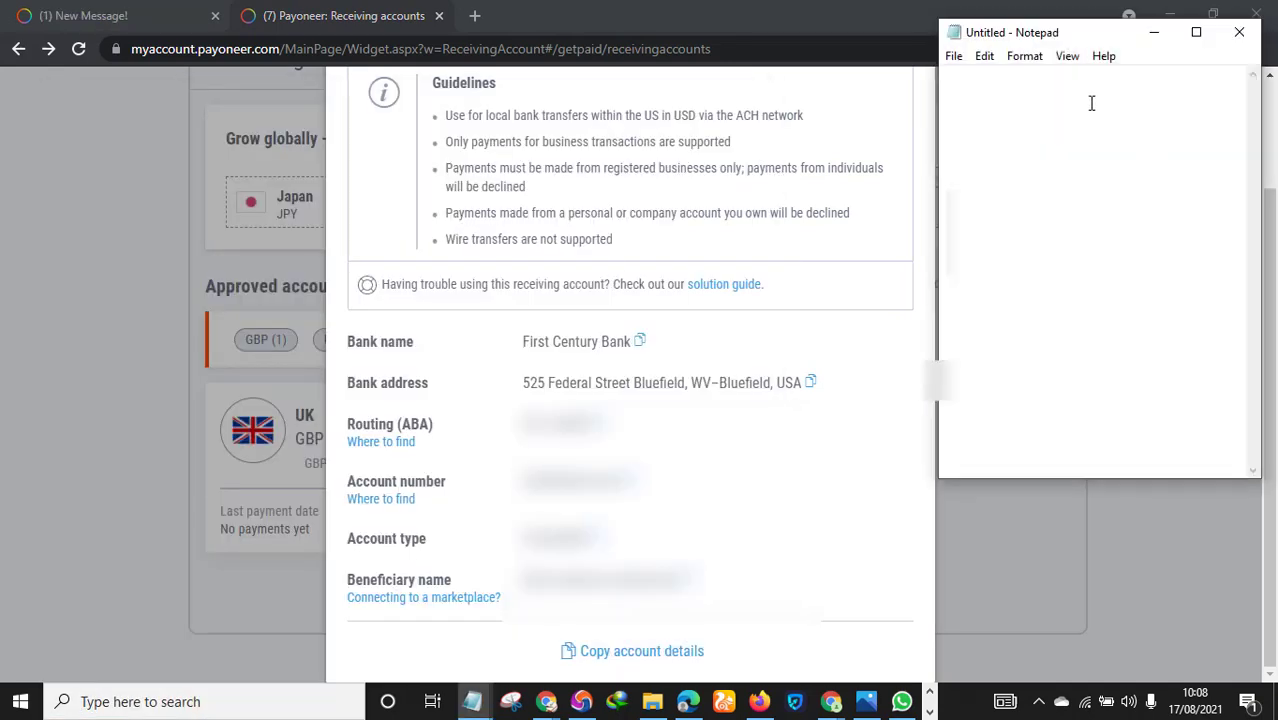
# Paste the Payoneer USA bank details into the empty note, then return to ClickBank.
pyautogui.rightClick(1089, 103)
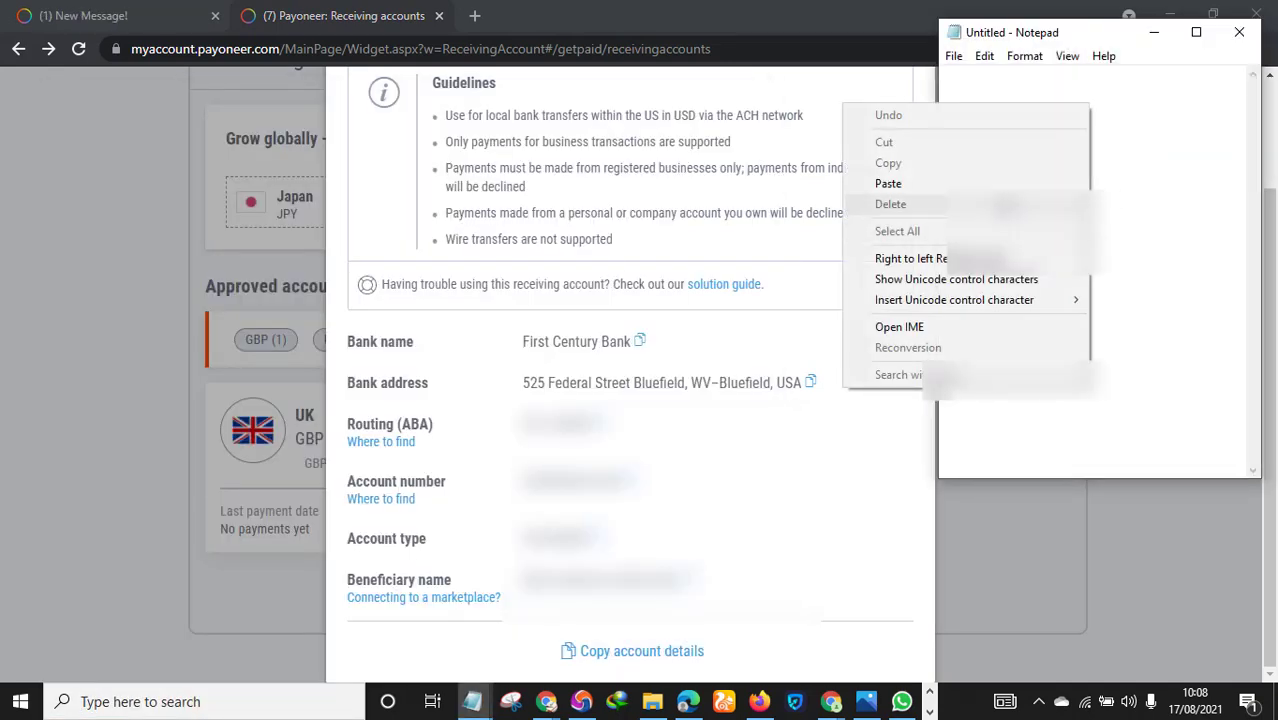
pyautogui.click(888, 183)
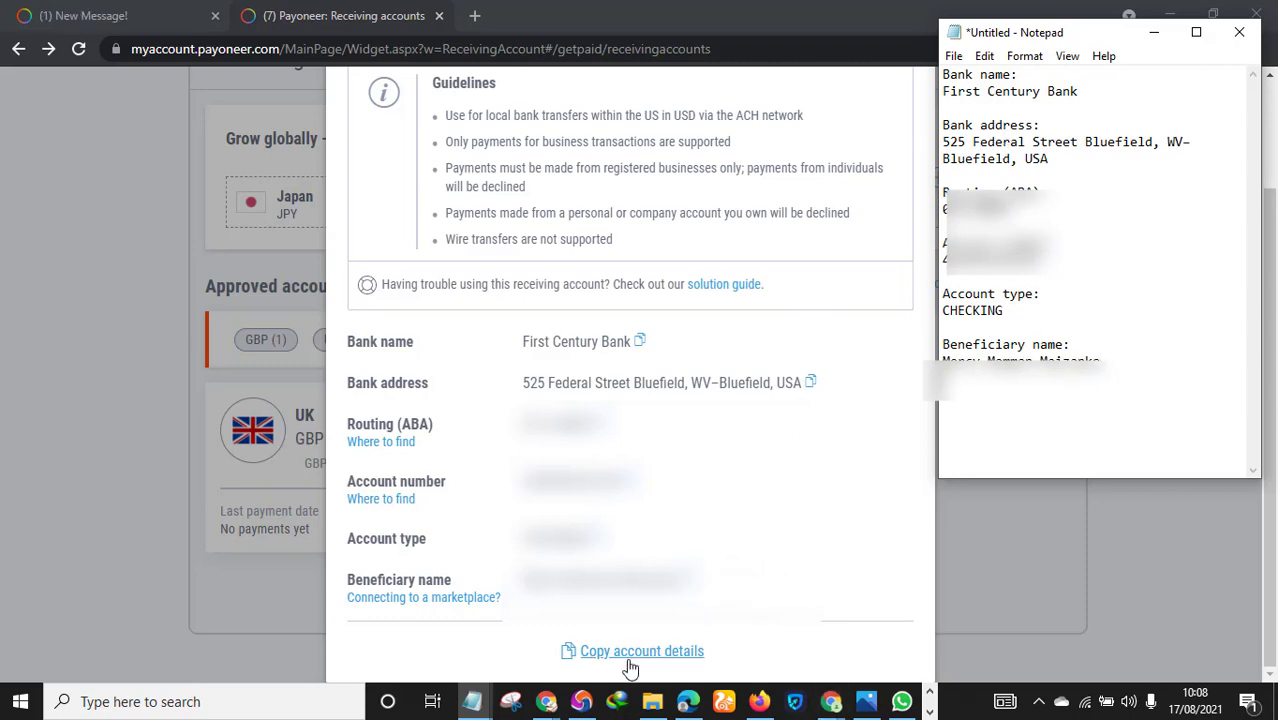
pyautogui.click(582, 701)
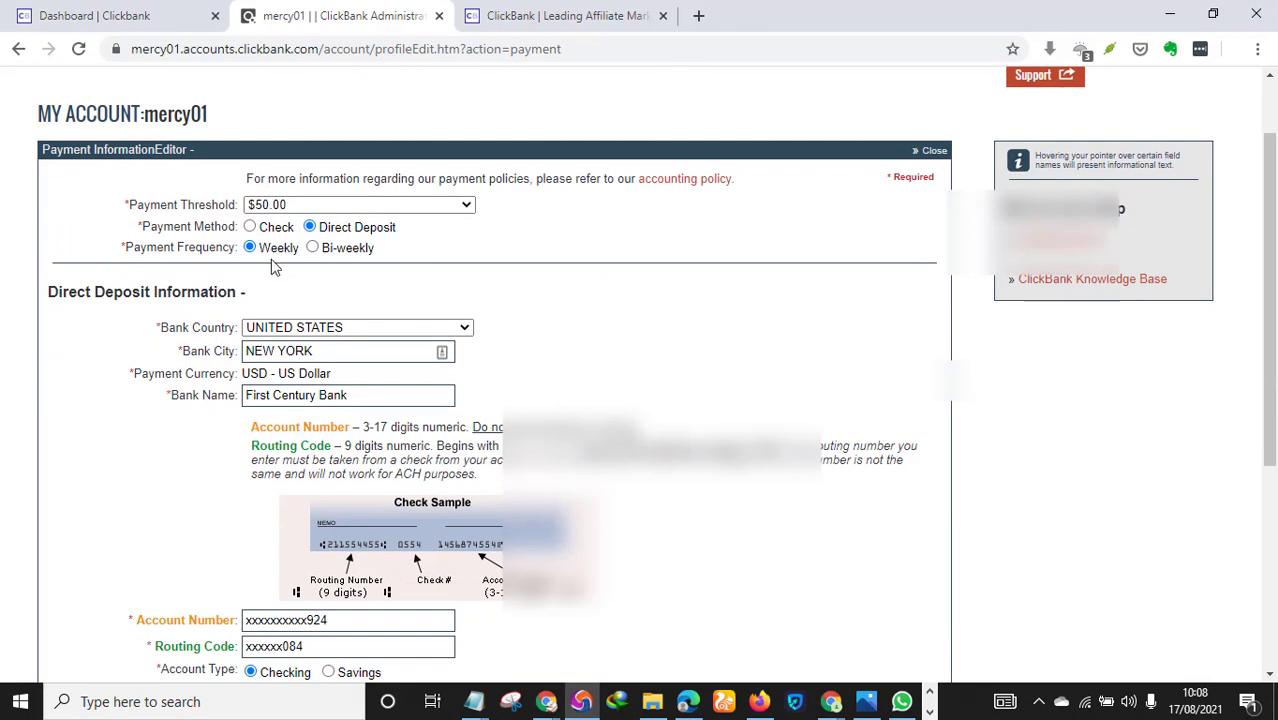
pyautogui.moveTo(238, 205)
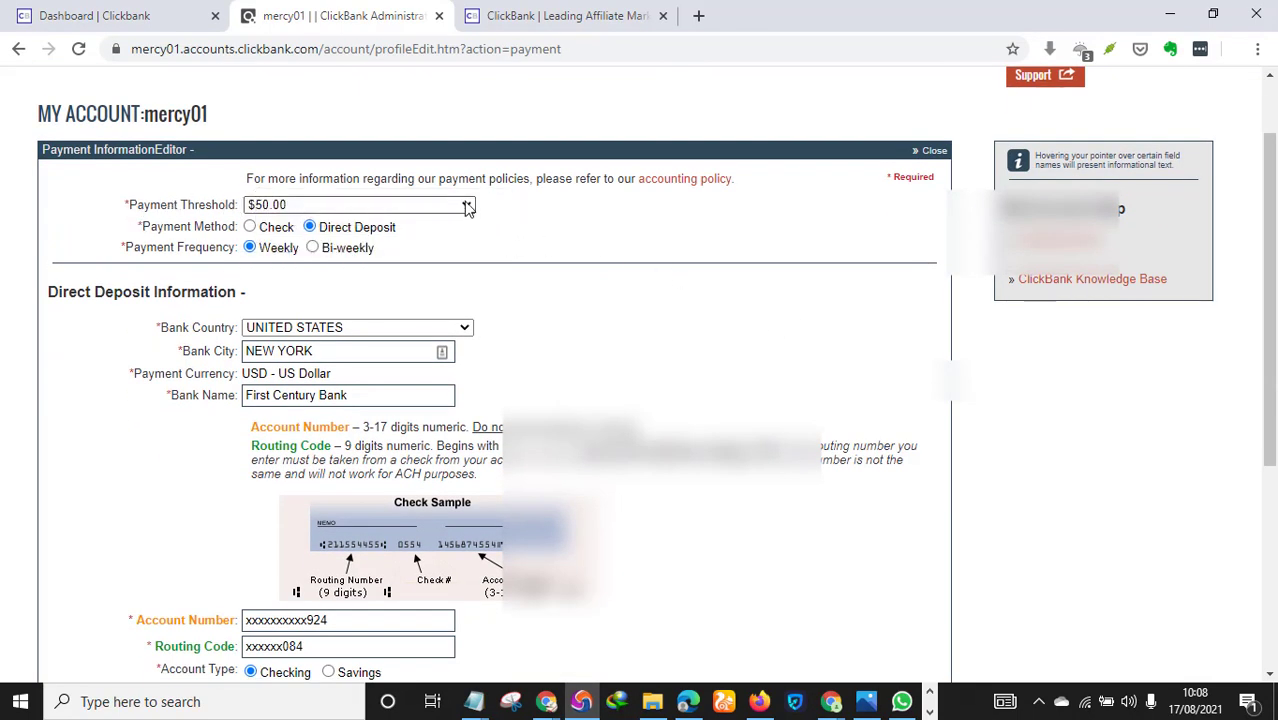
pyautogui.click(467, 205)
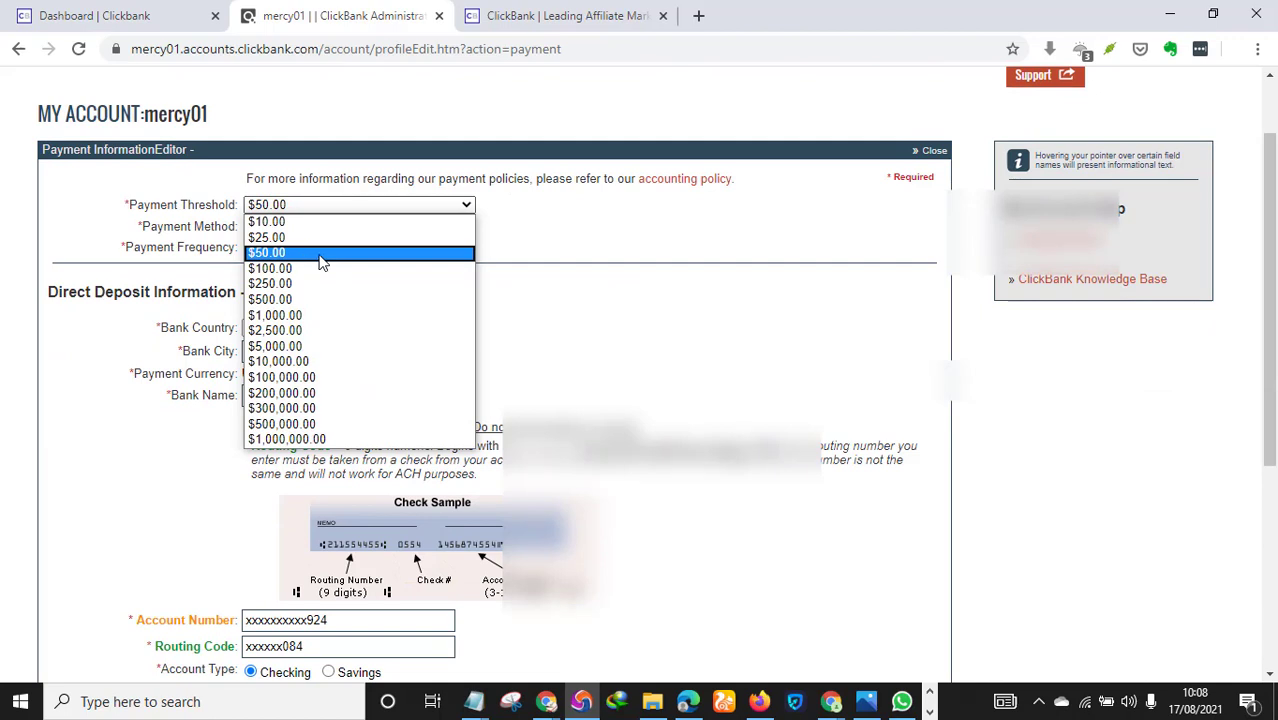
pyautogui.click(320, 255)
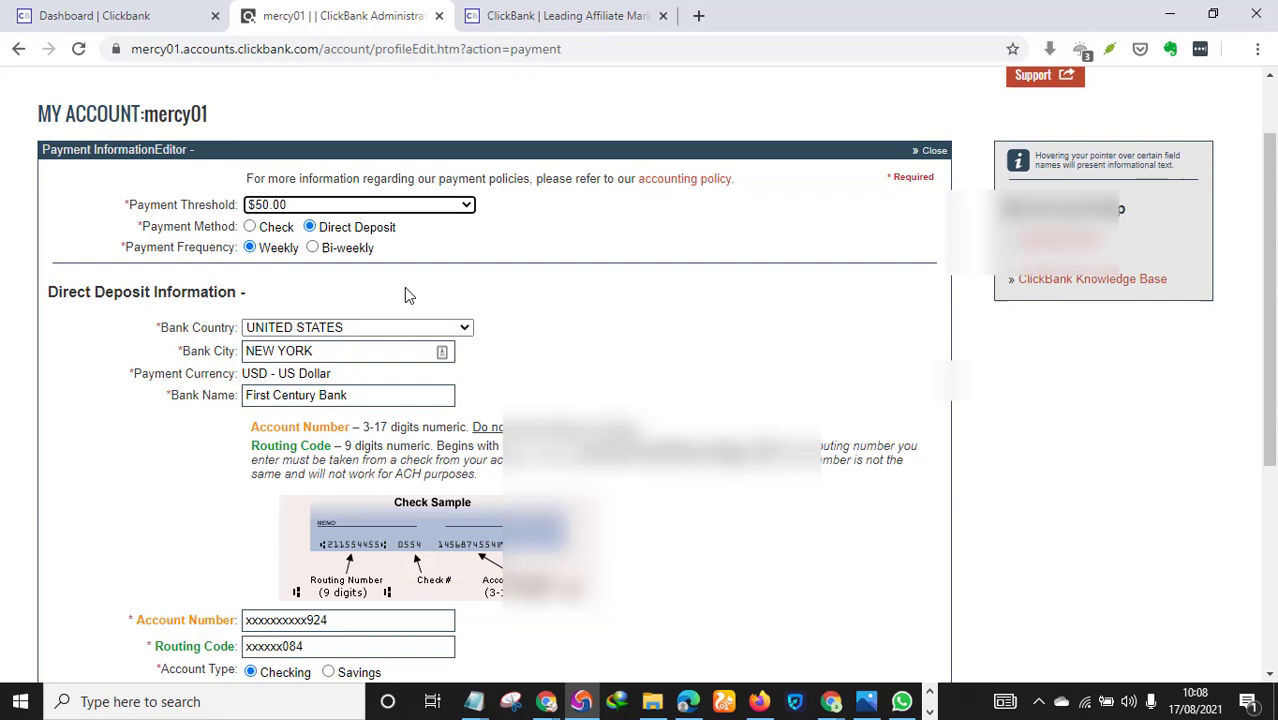
pyautogui.scroll(-2, 646, 295)
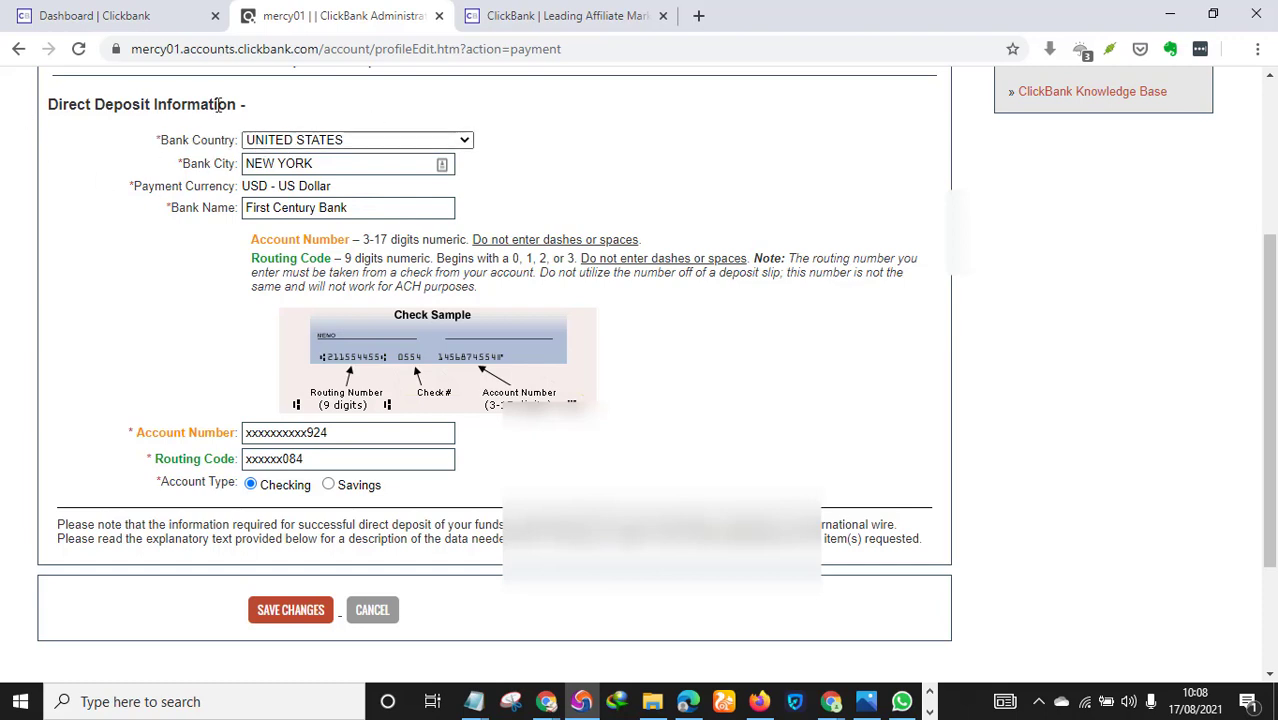
pyautogui.click(400, 140)
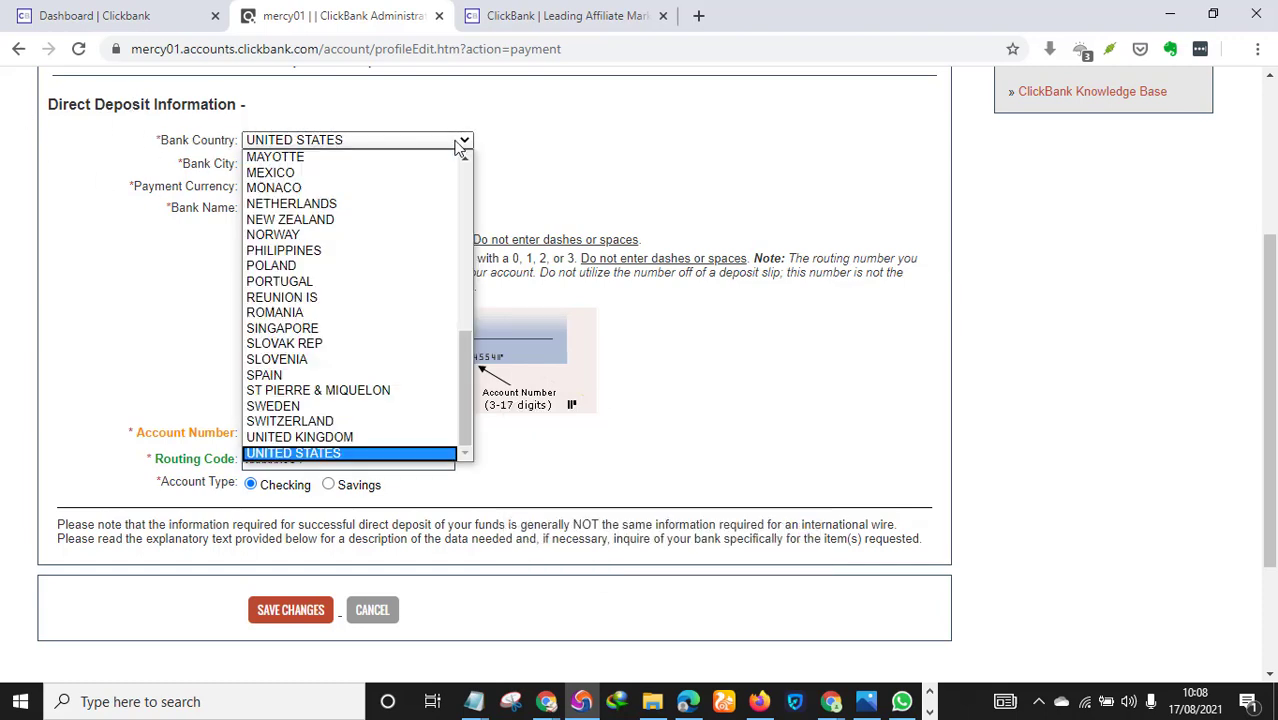
pyautogui.click(573, 175)
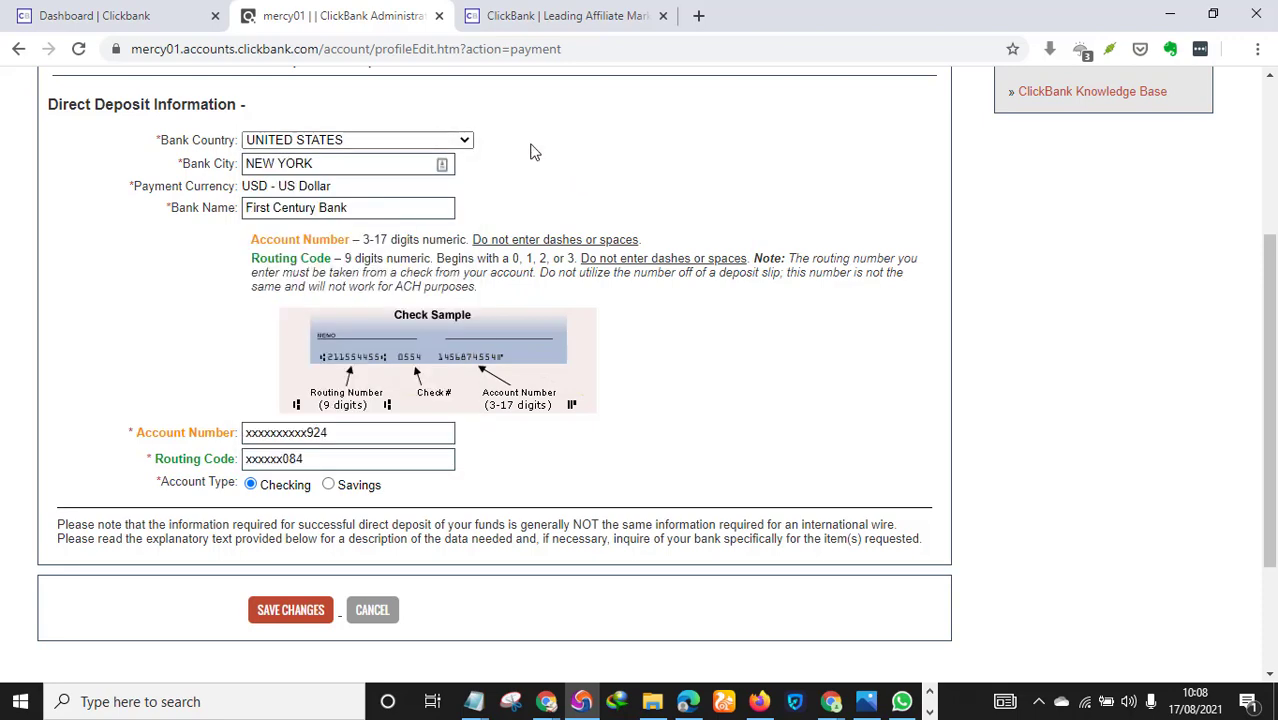
pyautogui.click(420, 145)
pyautogui.click(567, 149)
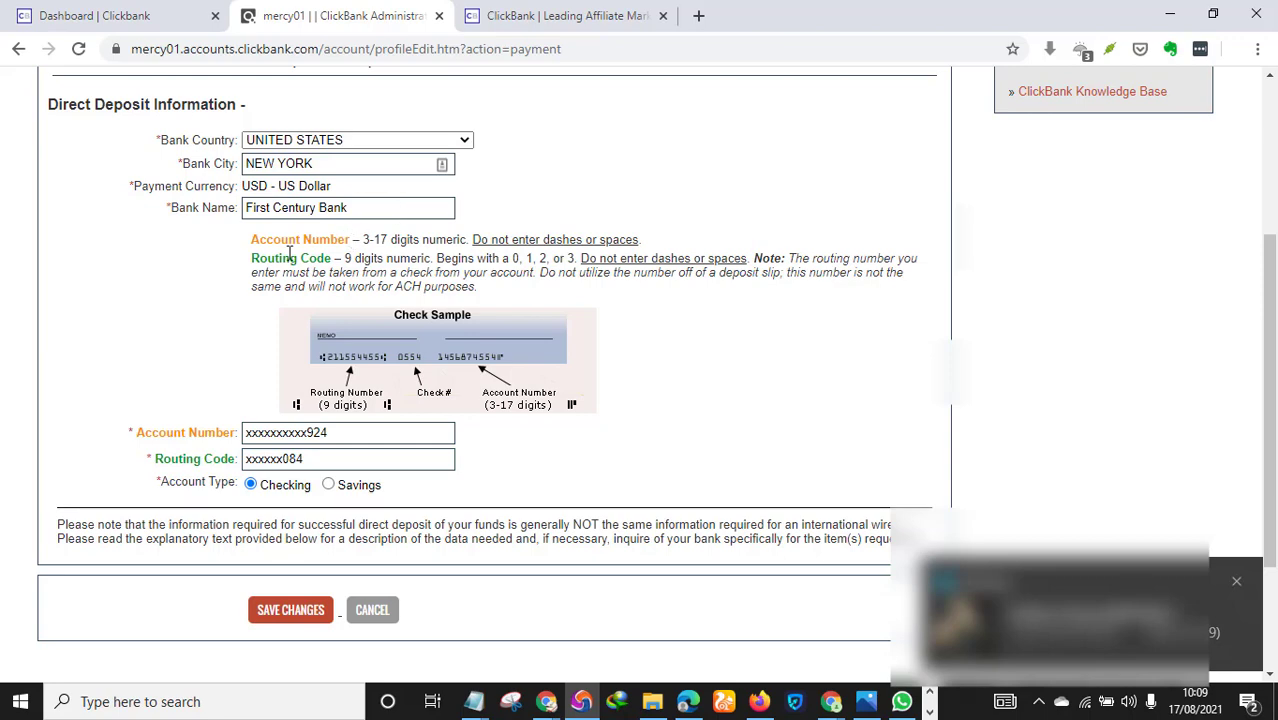
# Bring up the bank-details note, select First Century Bank, then view the payment form.
pyautogui.click(484, 701)
pyautogui.click(715, 640)
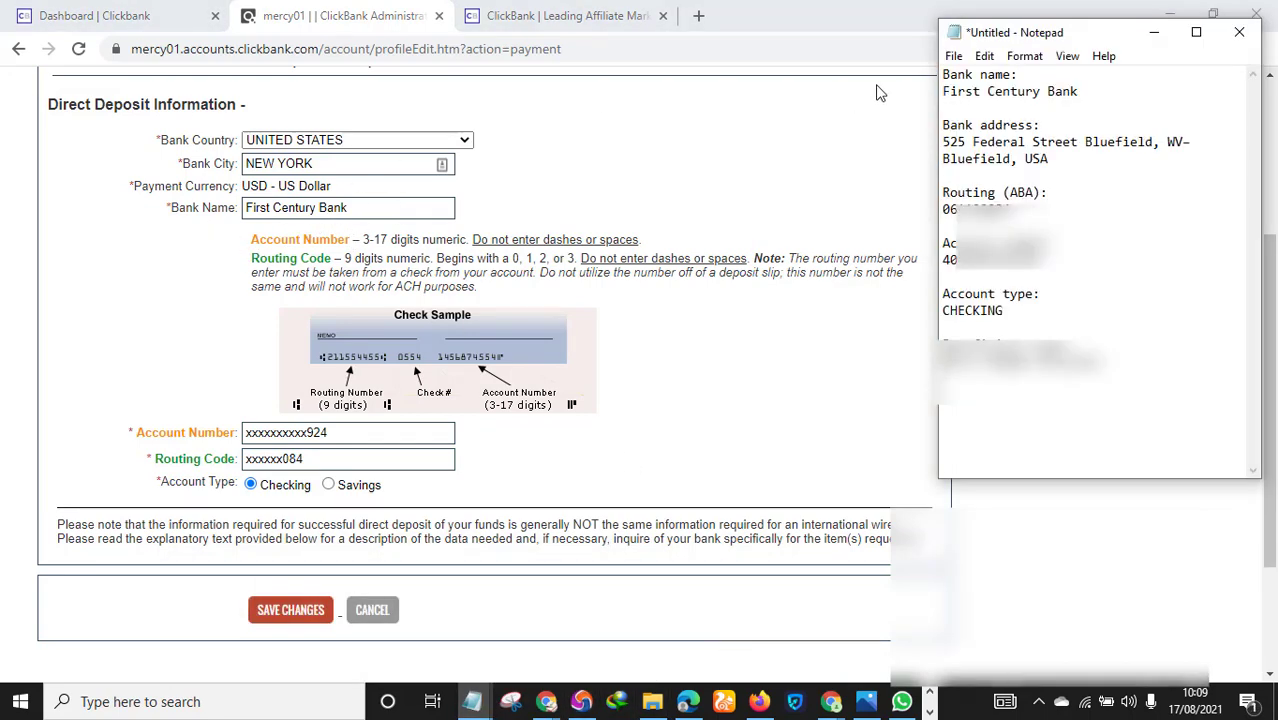
pyautogui.moveTo(953, 91); pyautogui.dragTo(1103, 100)
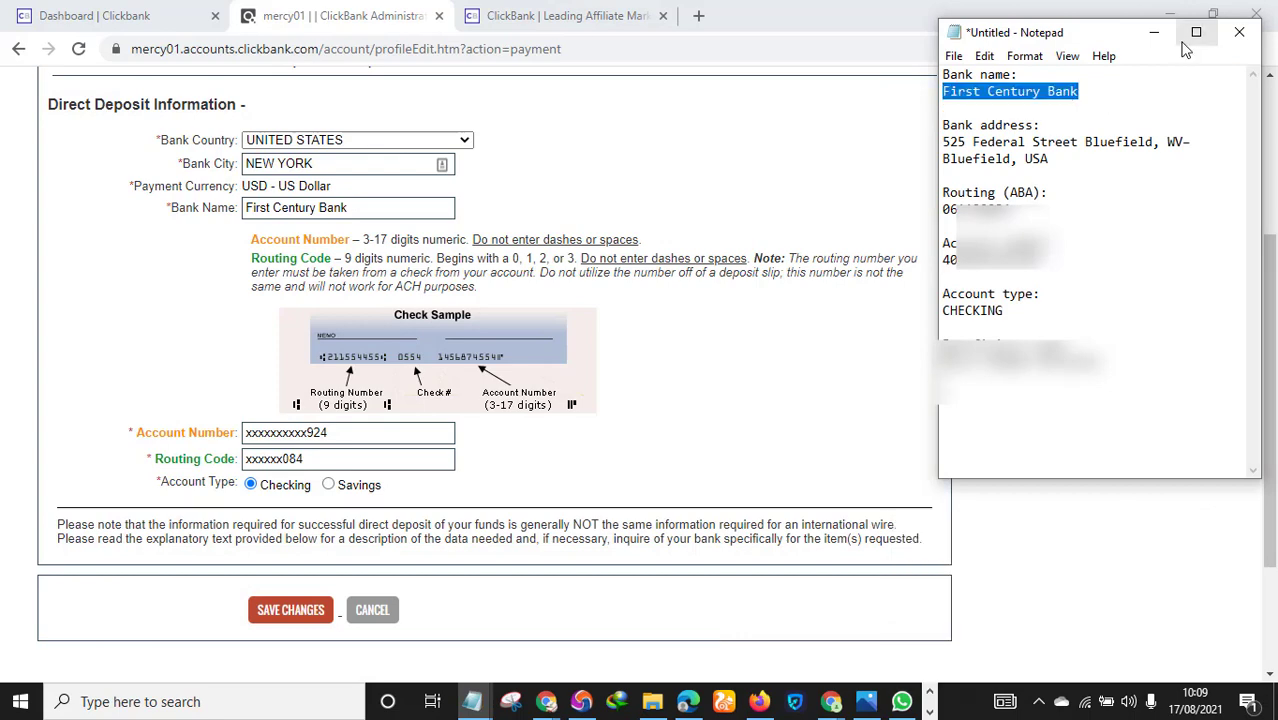
pyautogui.click(1153, 32)
pyautogui.scroll(-3, 642, 371)
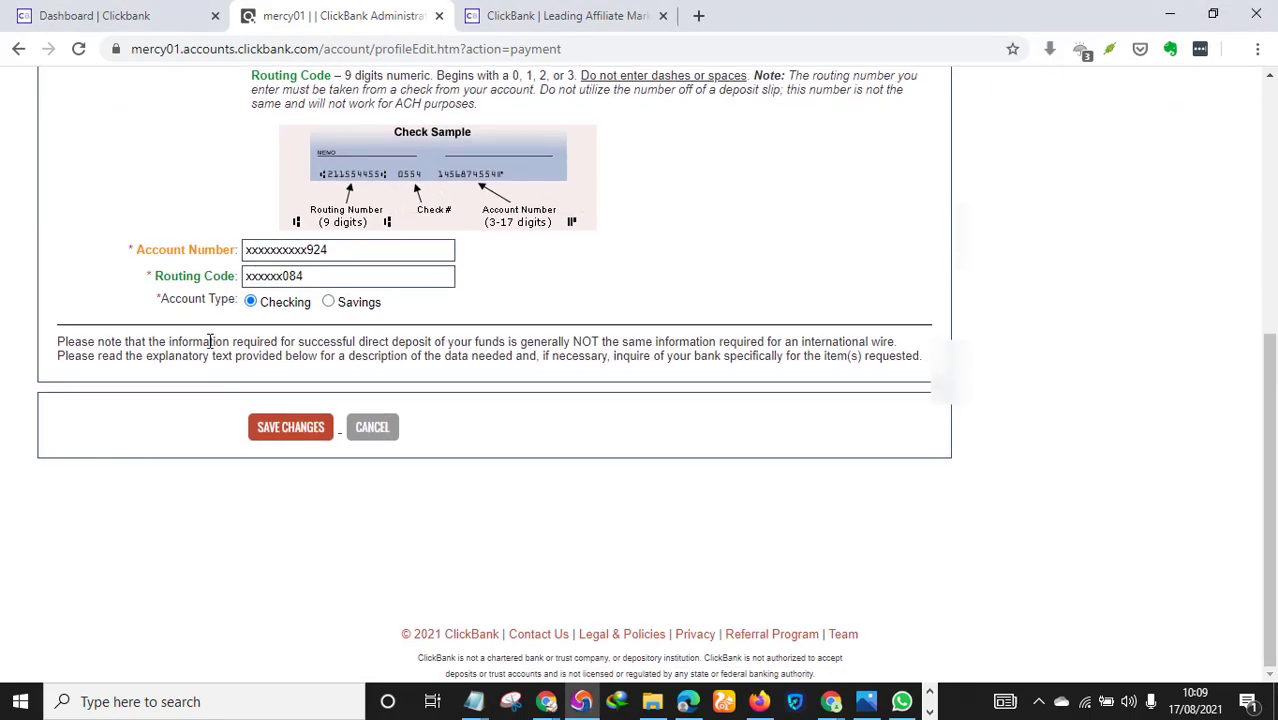
# Copy the routing number from the bank-details note.
pyautogui.moveTo(474, 701)
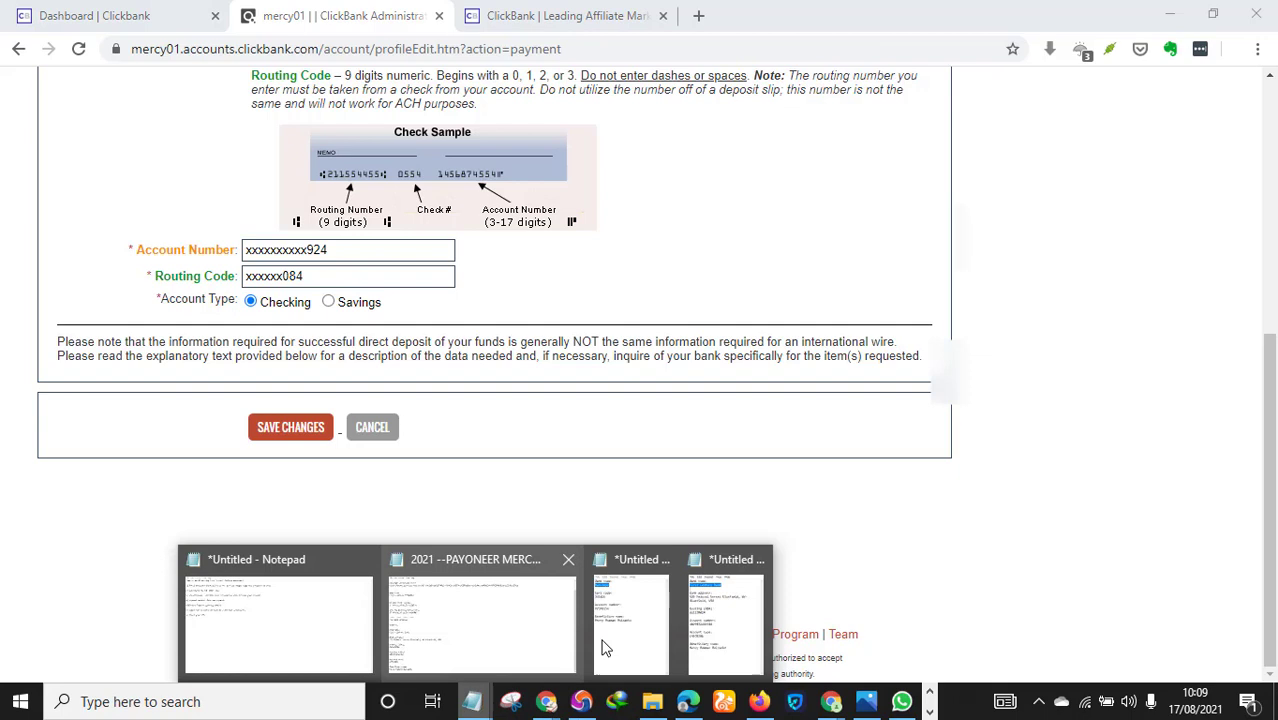
pyautogui.click(742, 643)
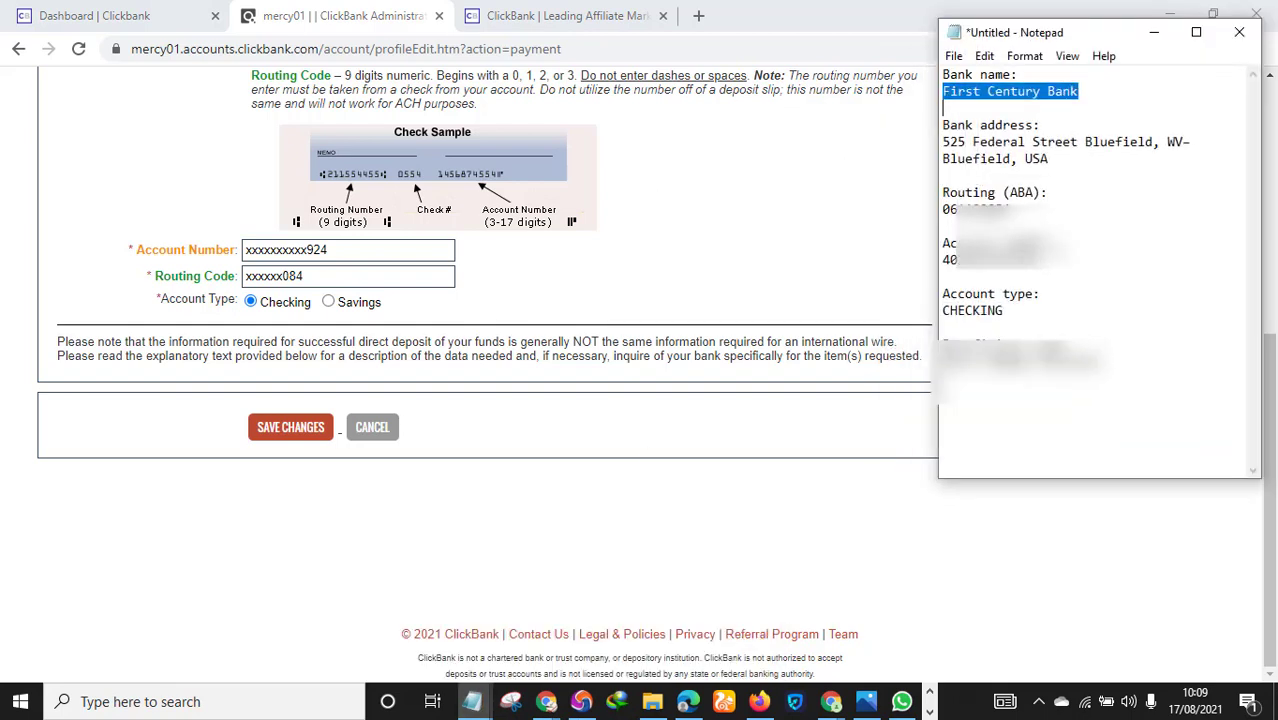
pyautogui.moveTo(1046, 260); pyautogui.dragTo(951, 260)
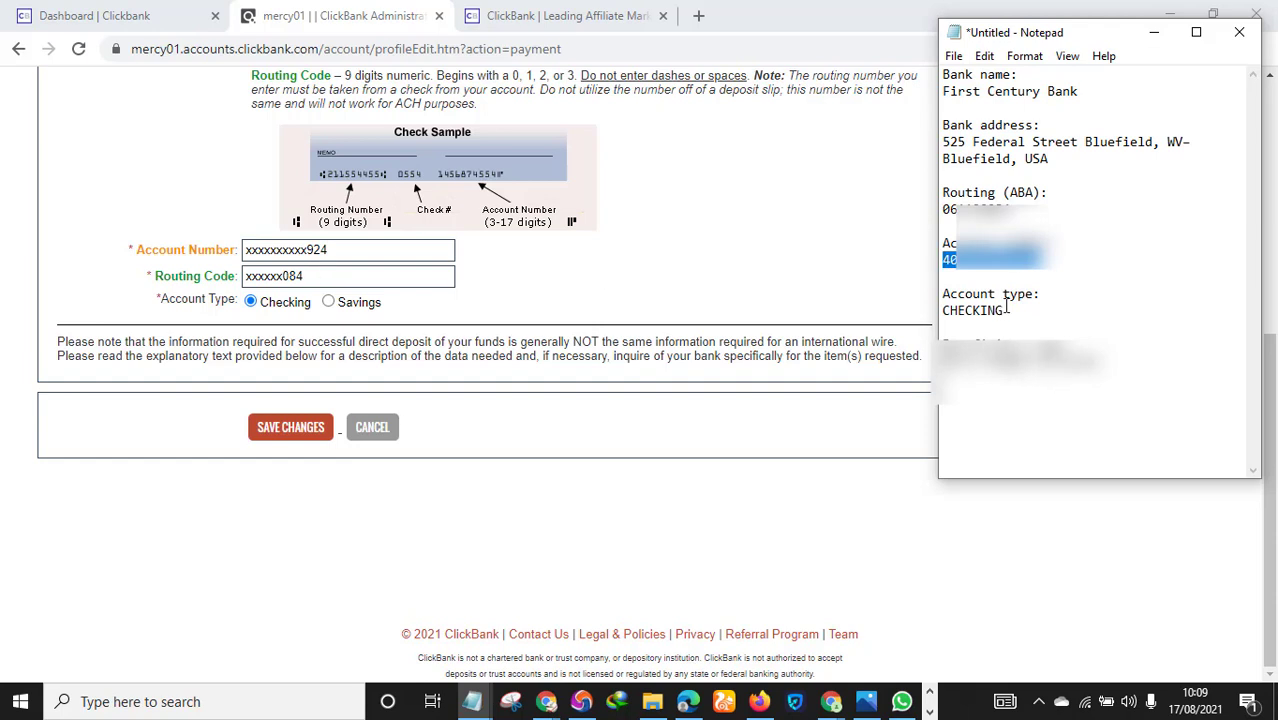
pyautogui.moveTo(1012, 209); pyautogui.dragTo(945, 210)
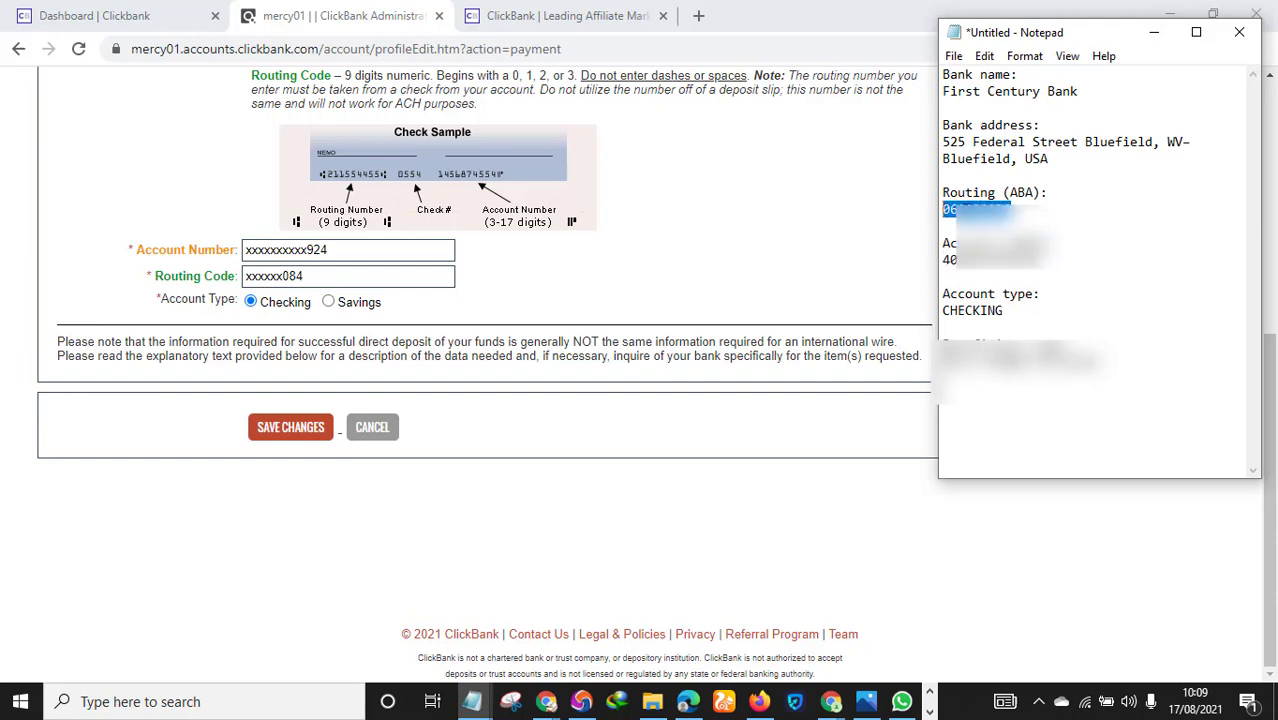
pyautogui.rightClick(974, 210)
pyautogui.click(888, 270)
pyautogui.click(1032, 283)
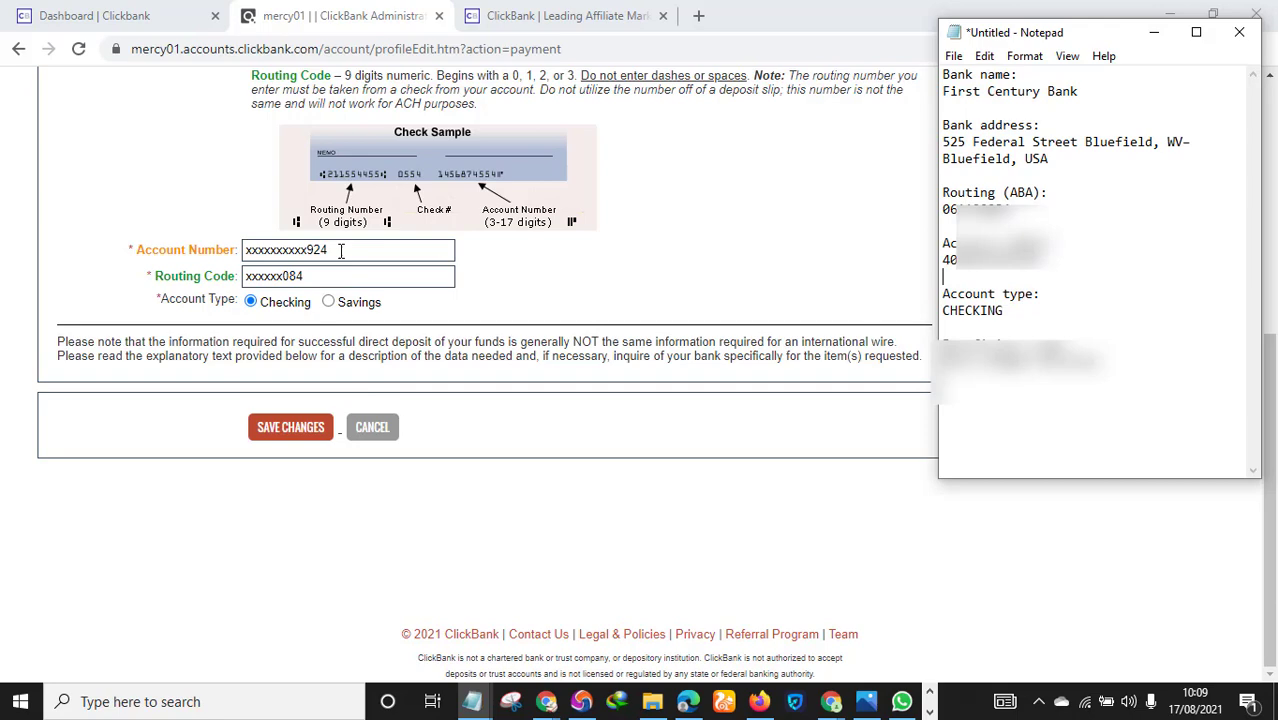
pyautogui.scroll(3, 414, 338)
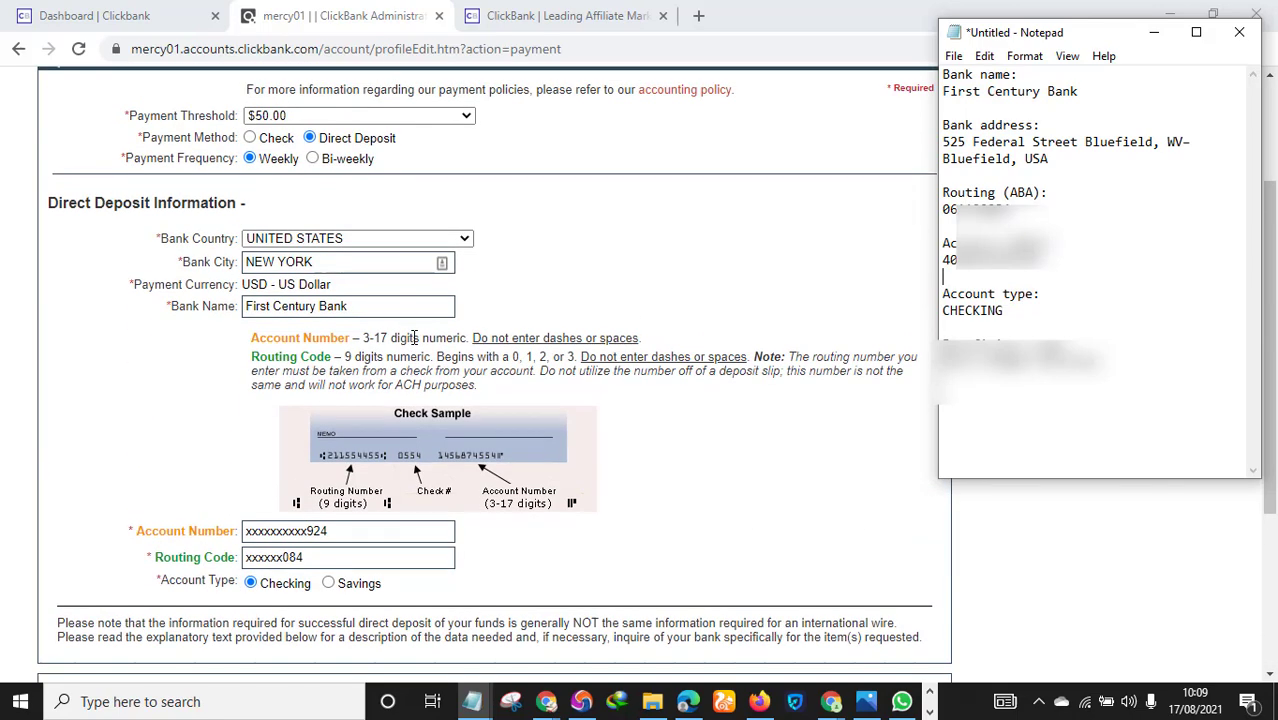
pyautogui.scroll(-2, 414, 338)
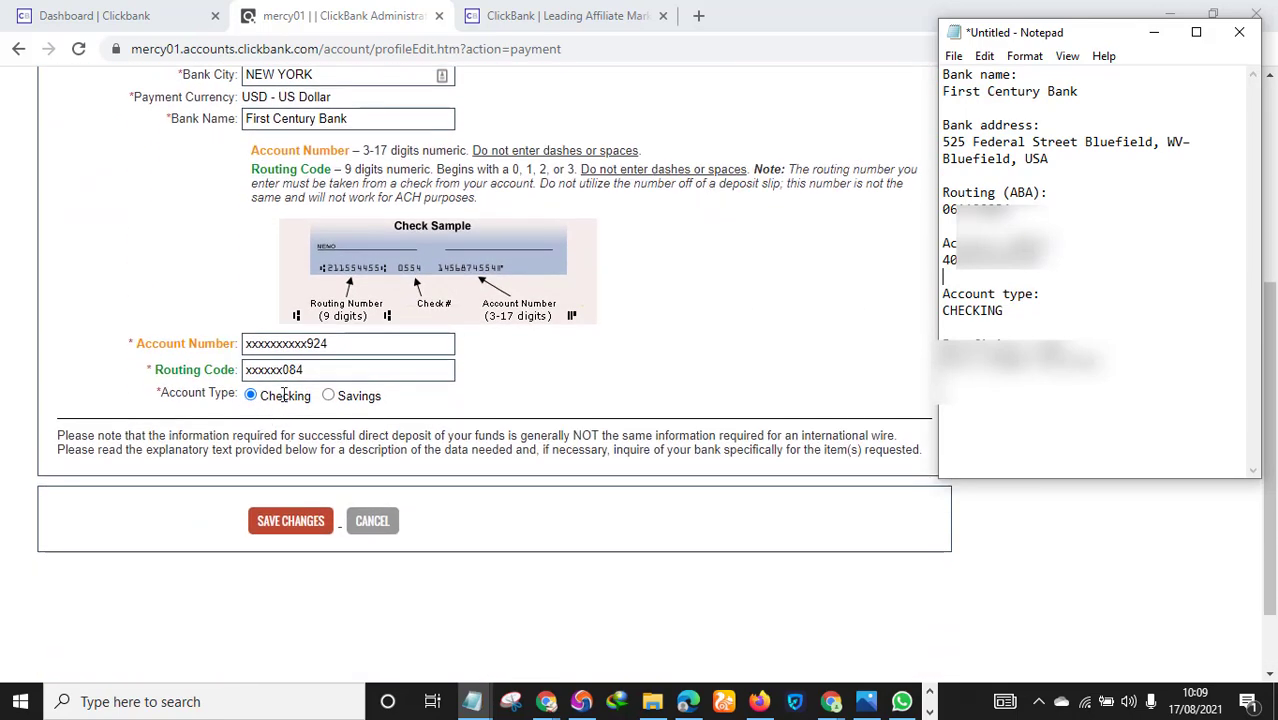
pyautogui.scroll(-1, 284, 395)
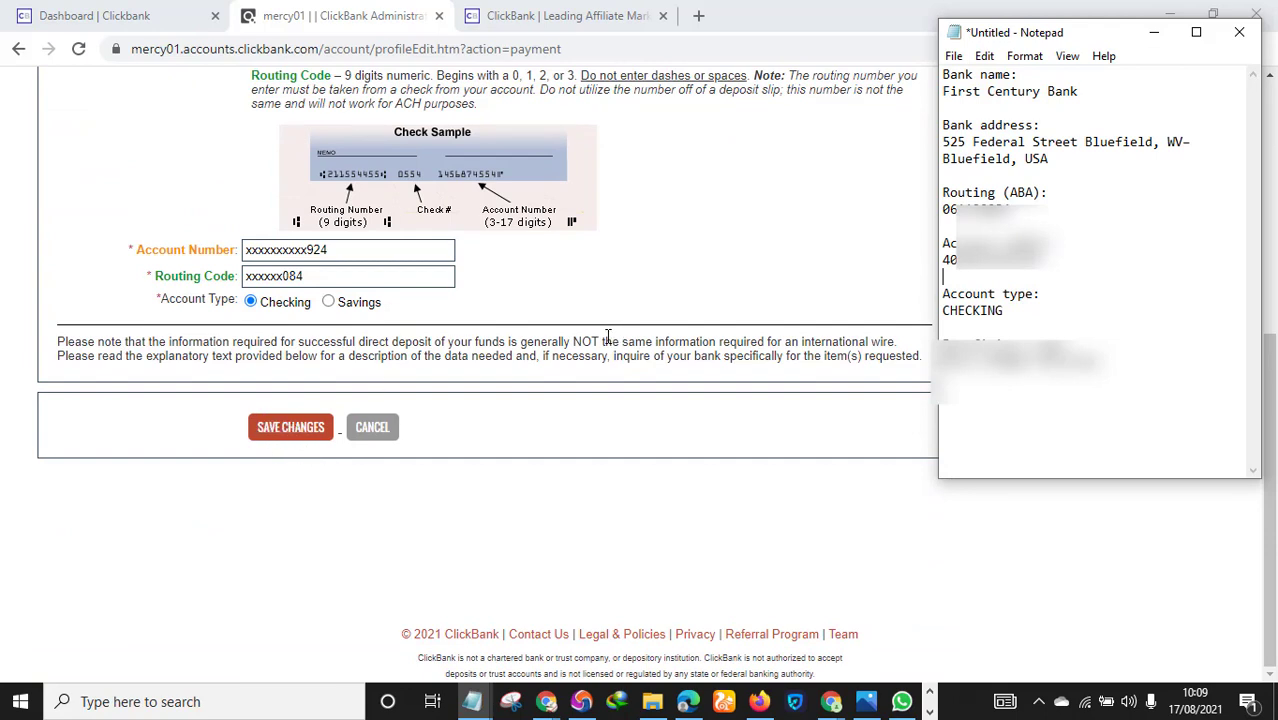
pyautogui.scroll(2, 693, 336)
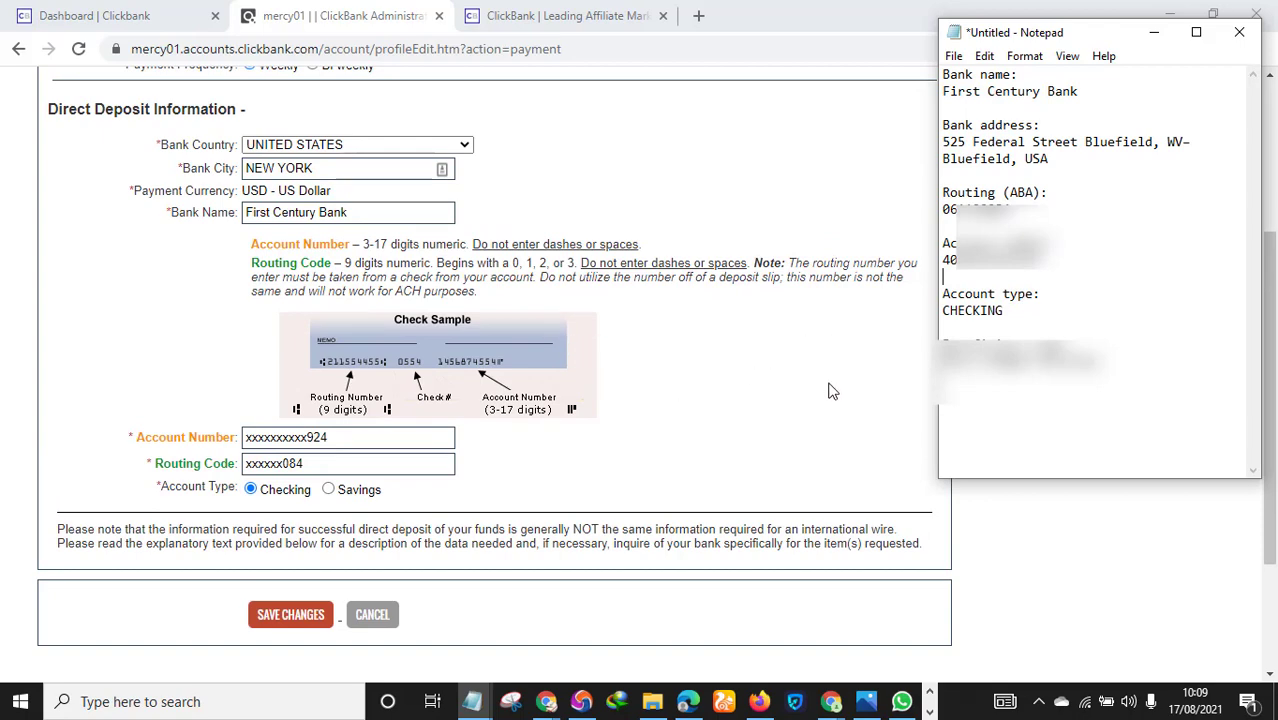
pyautogui.scroll(-1, 738, 365)
pyautogui.scroll(4, 695, 373)
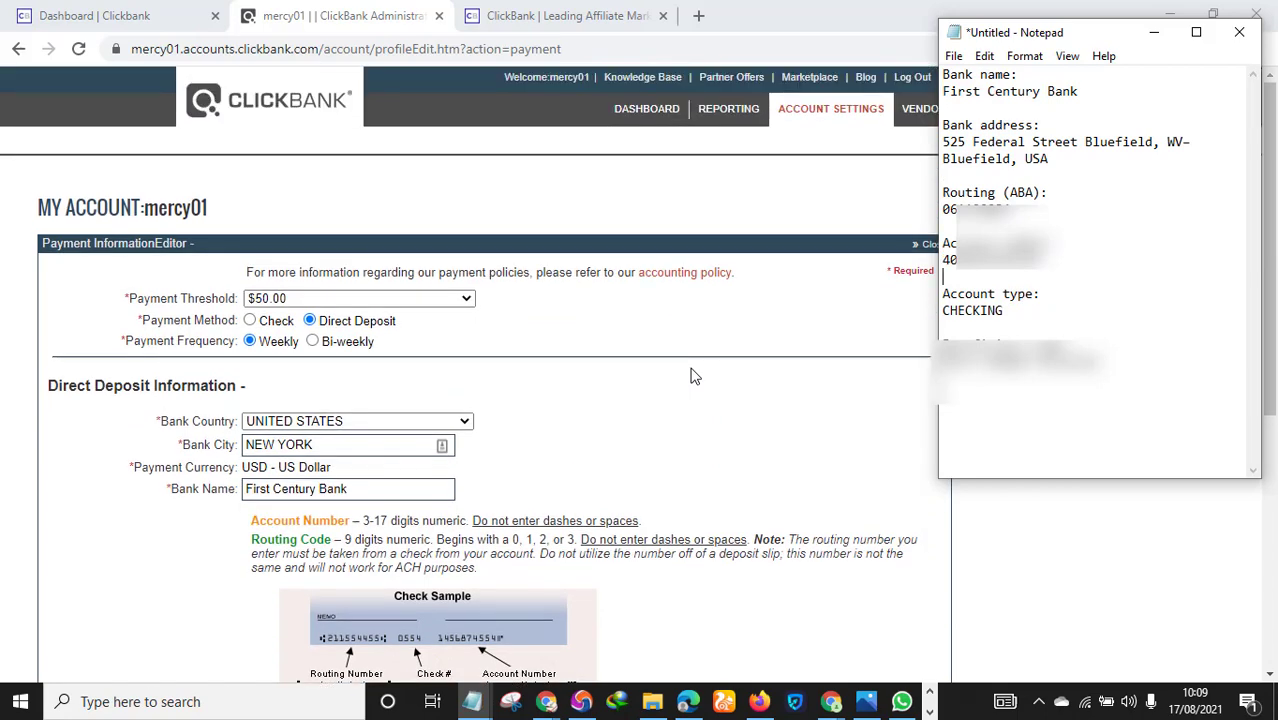